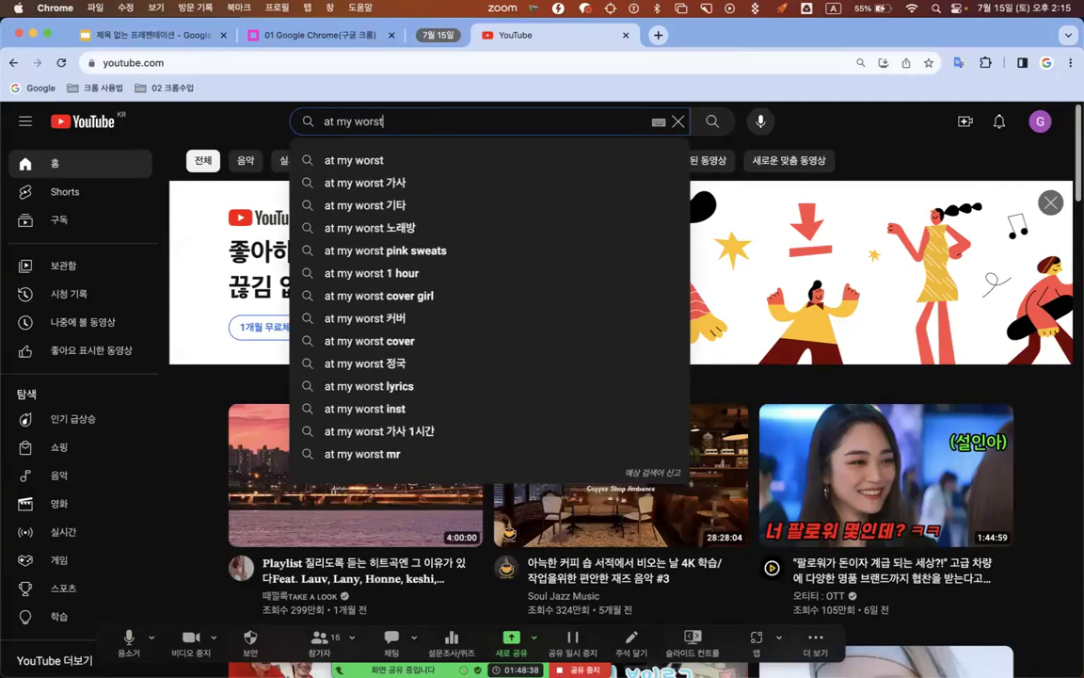
Search YouTube for "at my worst" and share Desktop 1 with sound in Zoom, authorizing the audio device with the account password
key("Return")
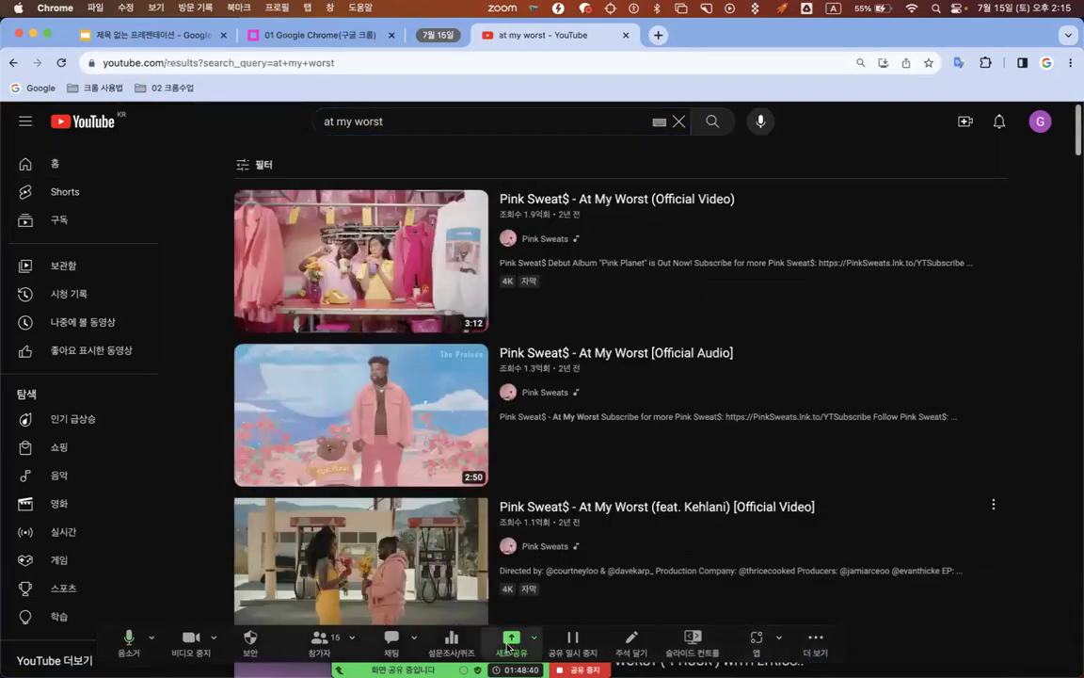
left_click(510, 642)
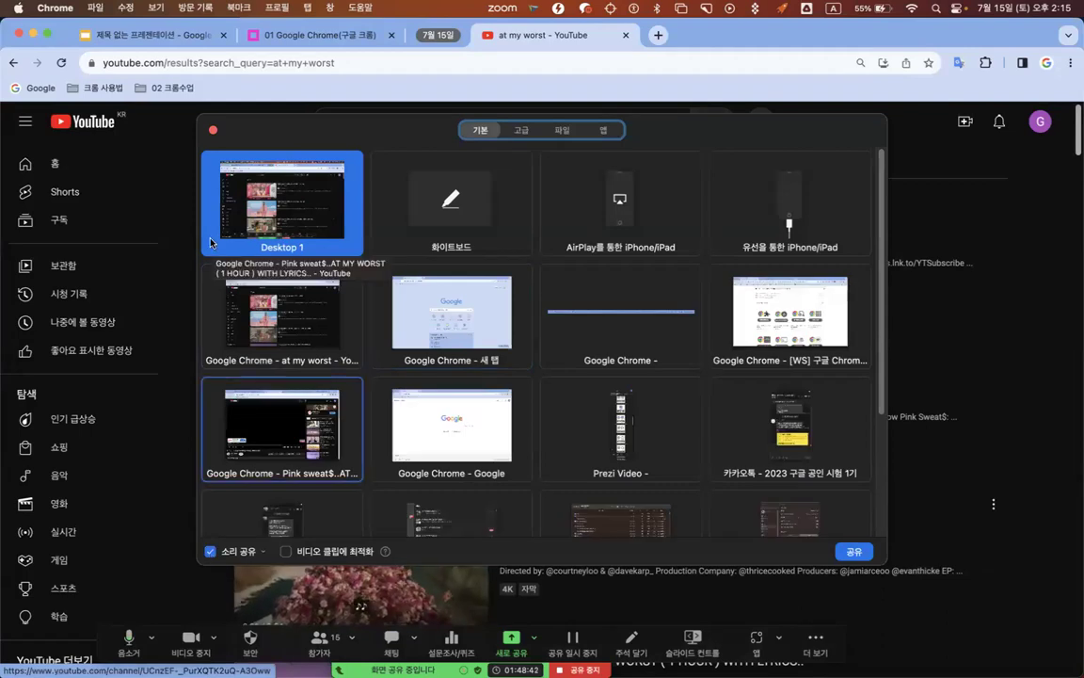
double_click(274, 205)
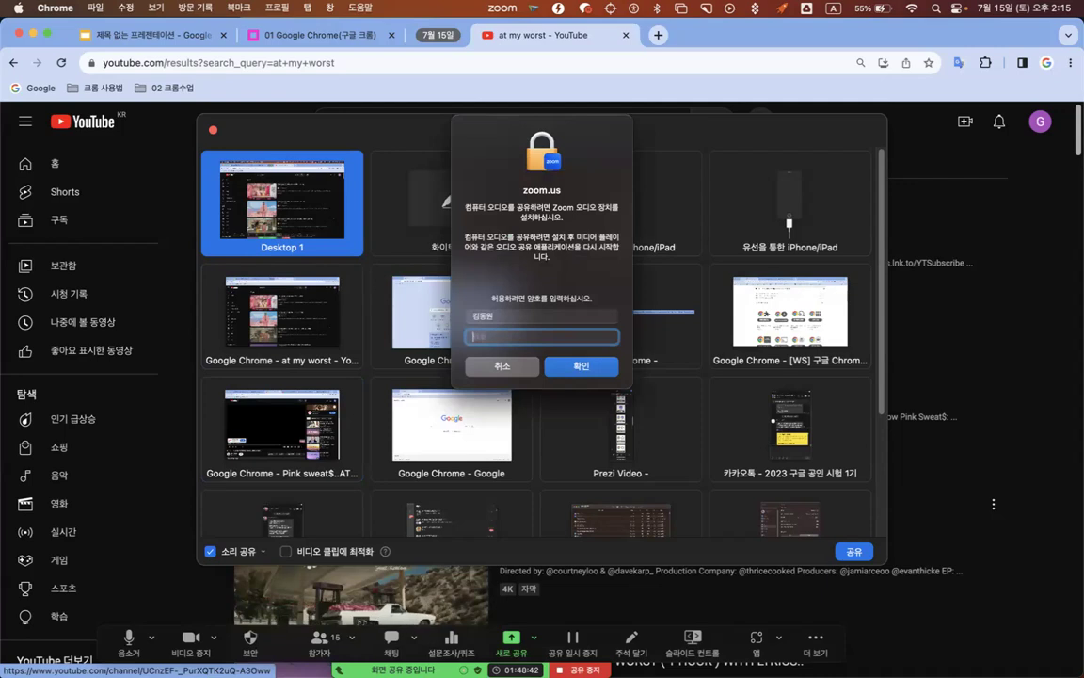
type("**********")
key("Return")
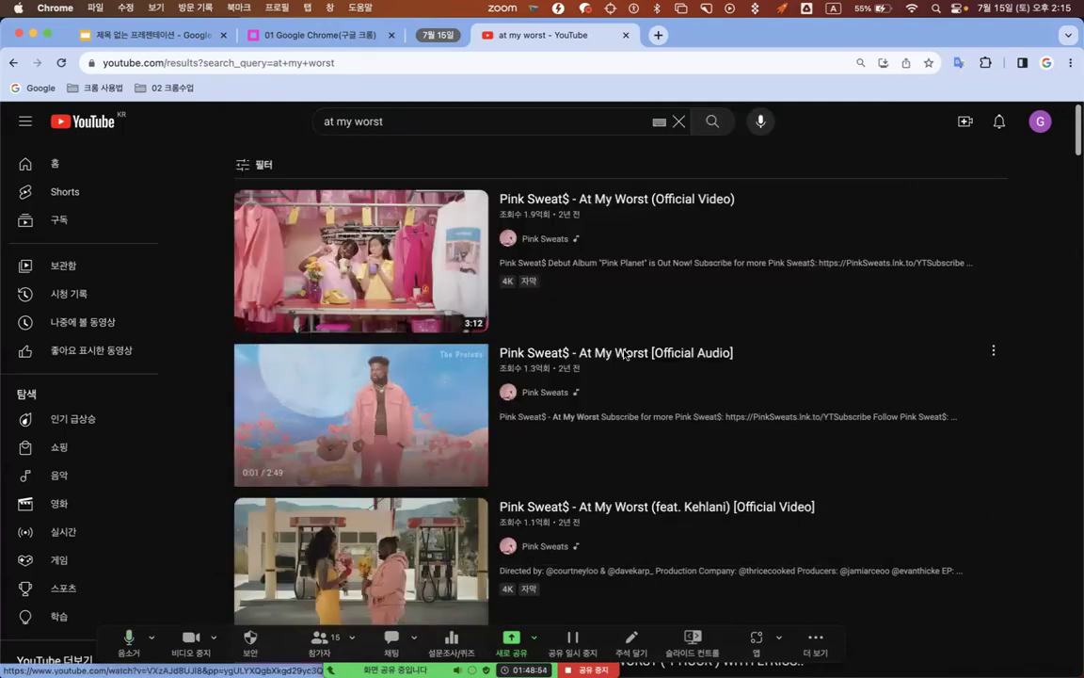
Open the "Pink Sweat$ - At My Worst [Official Audio]" video, skipping its ad, and pause playback
left_click(626, 354)
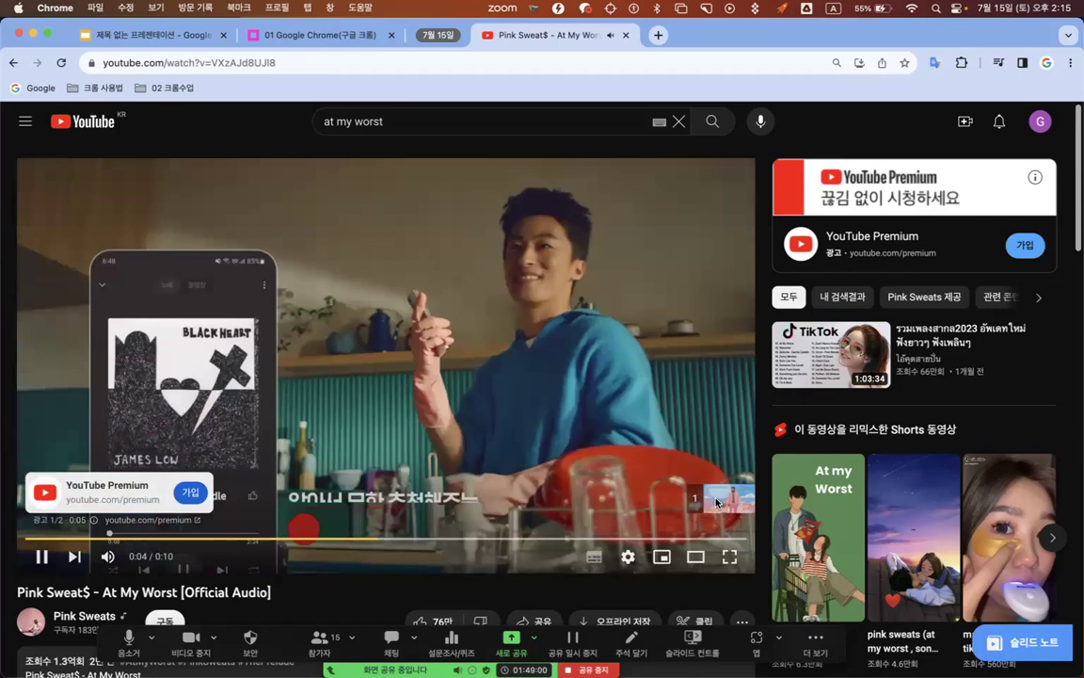
left_click(717, 502)
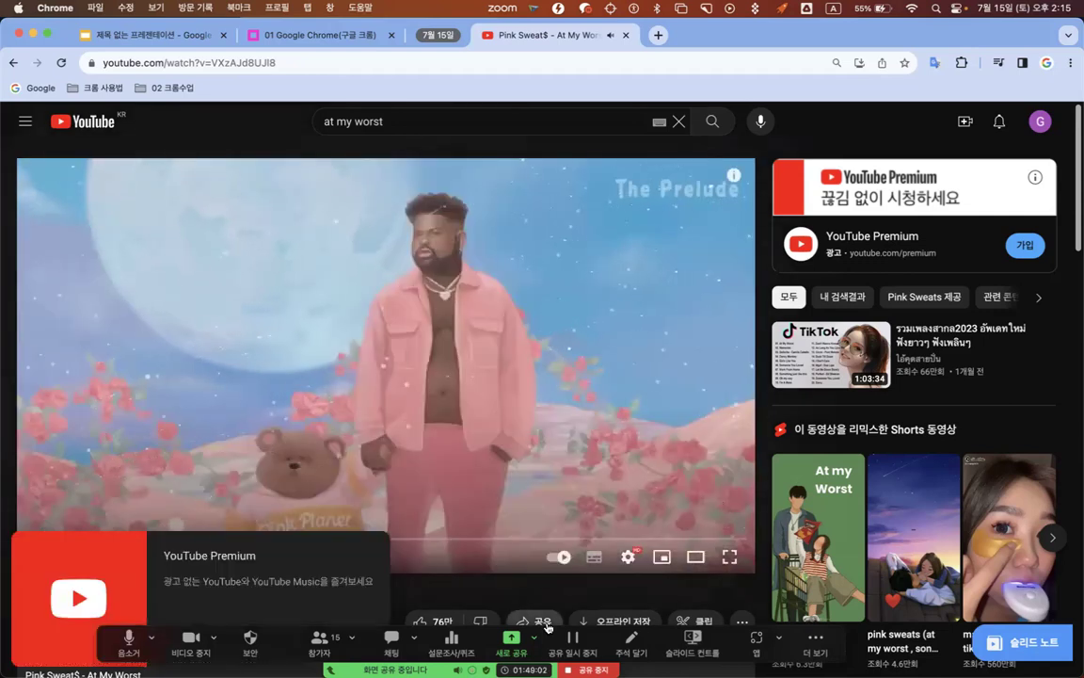
left_click(509, 454)
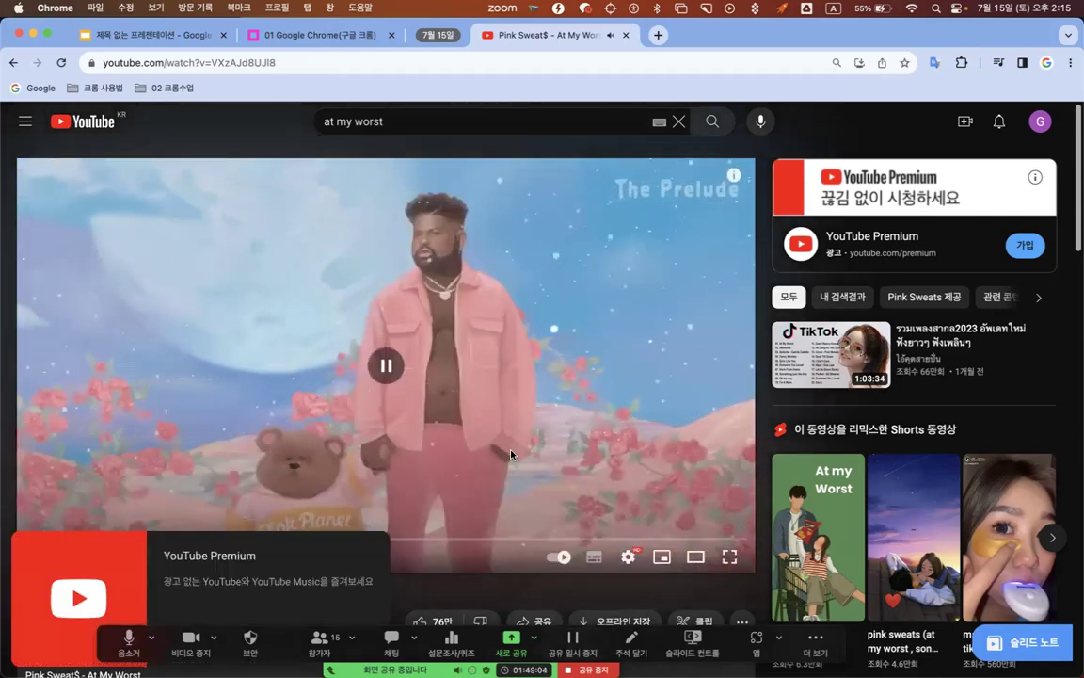
Restart the Zoom screen share and return to the paused YouTube video after checking the 01 Google Chrome tab
left_click(593, 669)
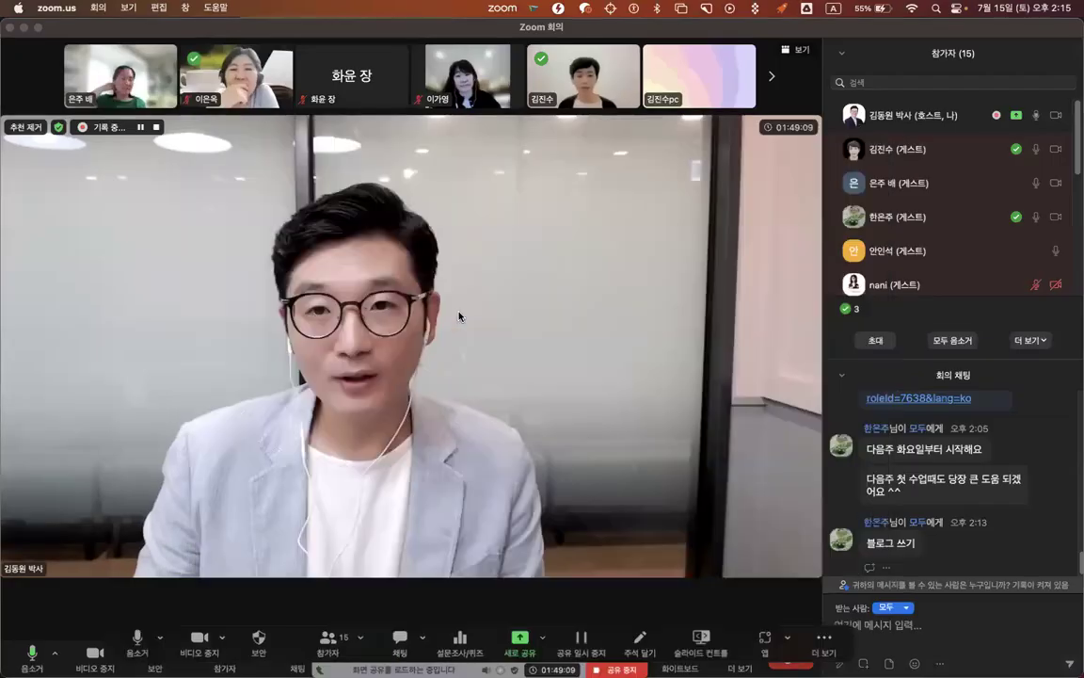
key("ctrl+Up")
left_click(581, 59)
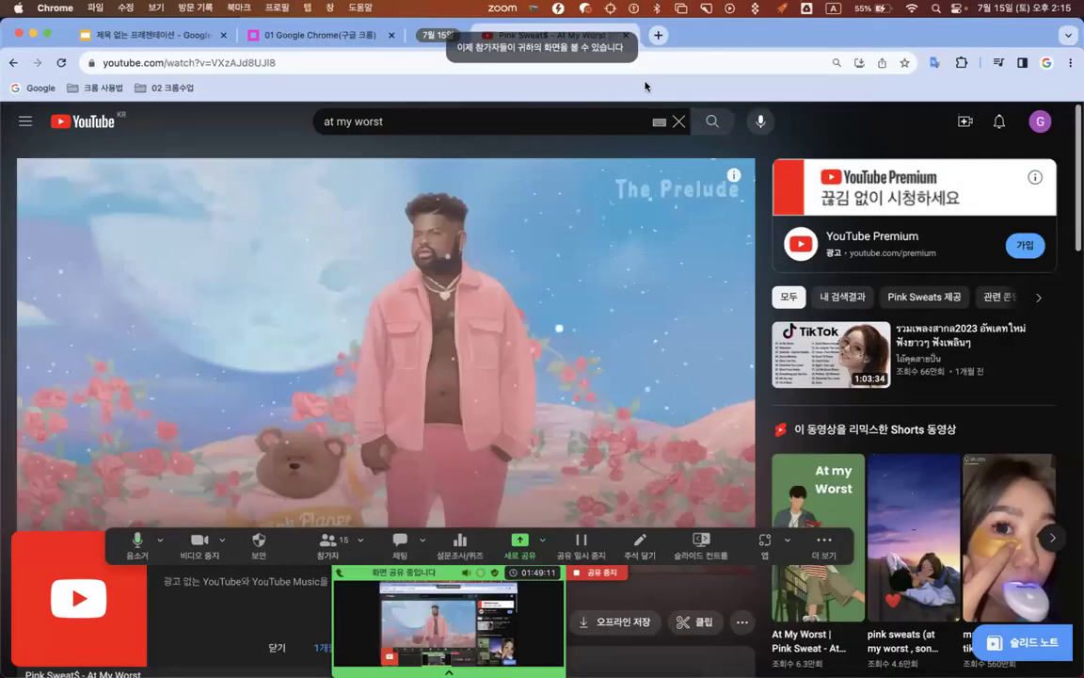
left_click(296, 36)
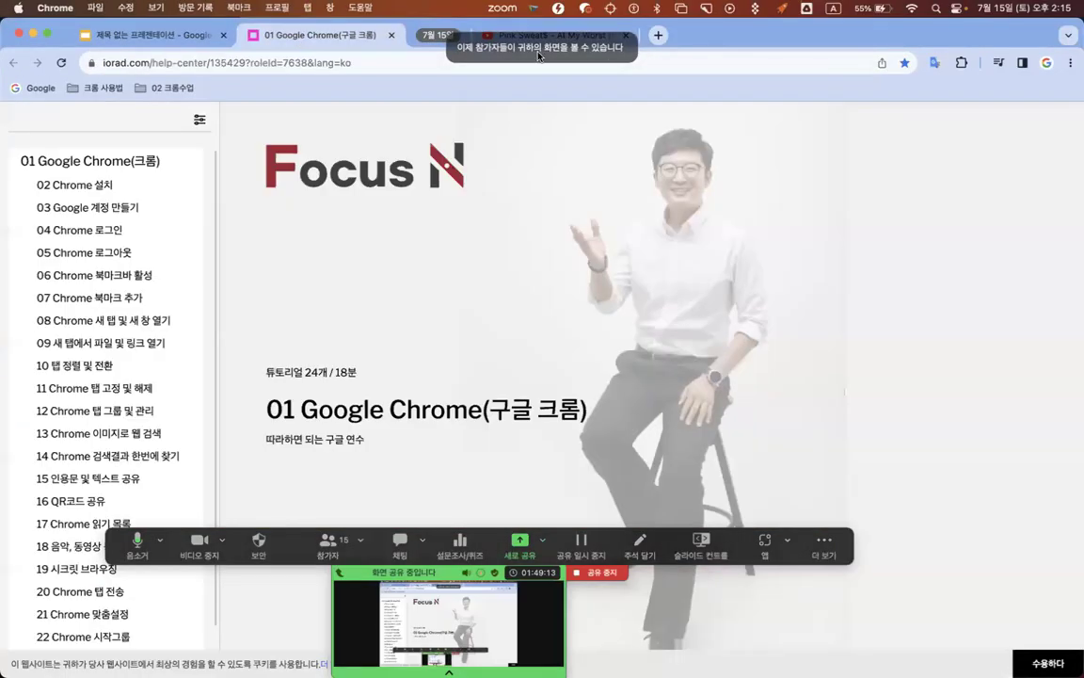
left_click(560, 35)
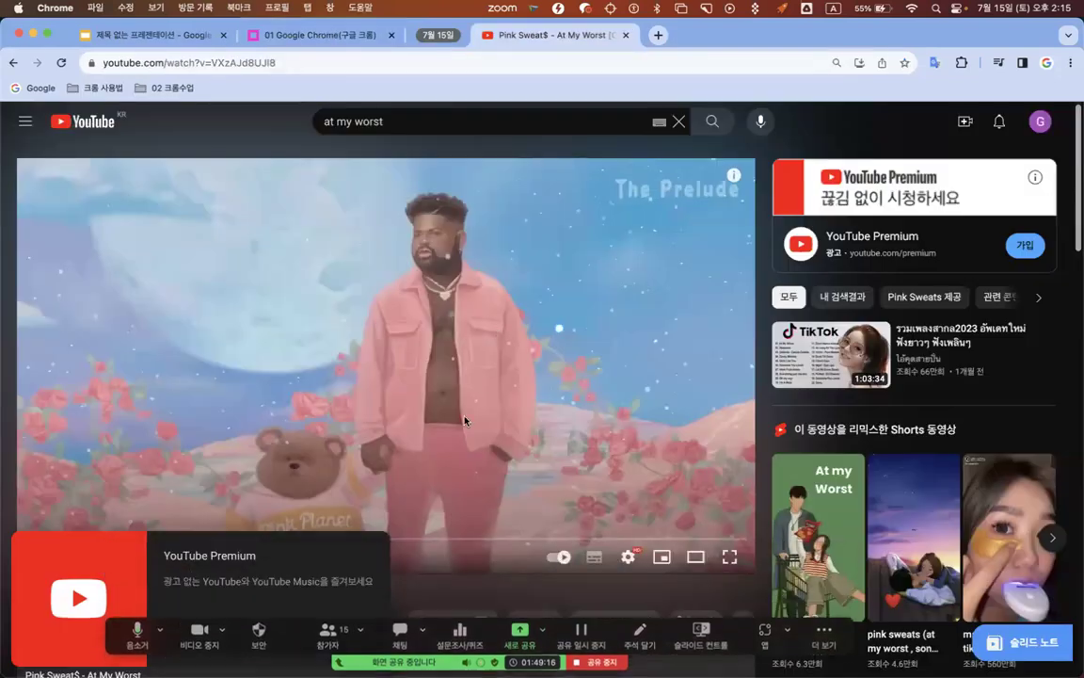
Stop the current Zoom share, share the screen again, and go back to the desktop with the YouTube video
left_click(606, 666)
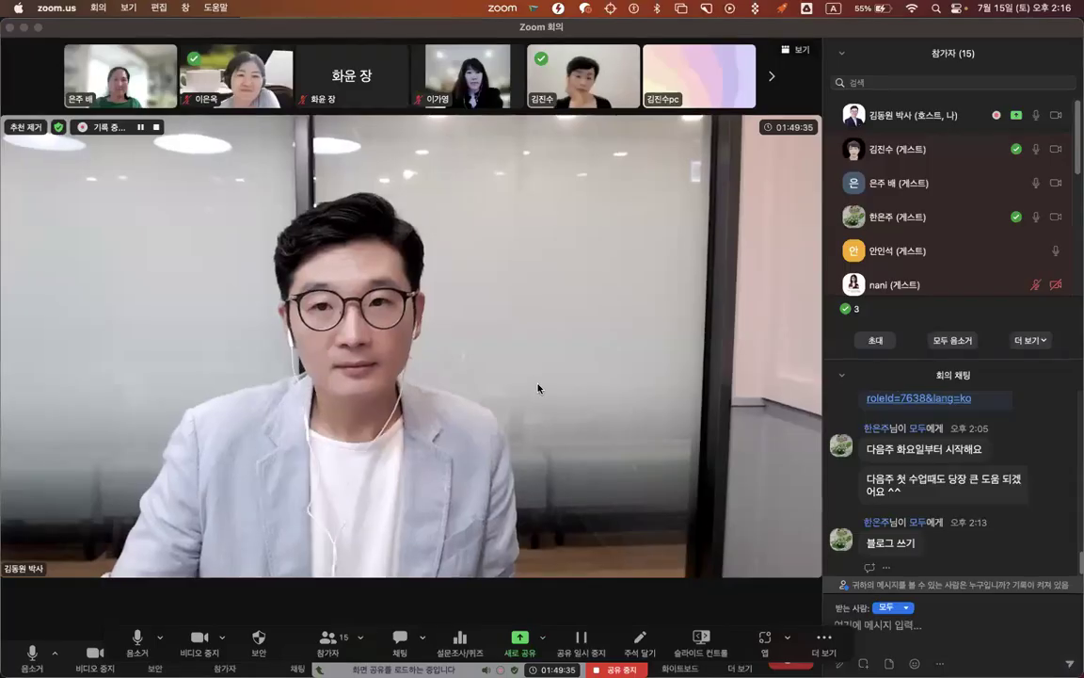
key("ctrl+Up")
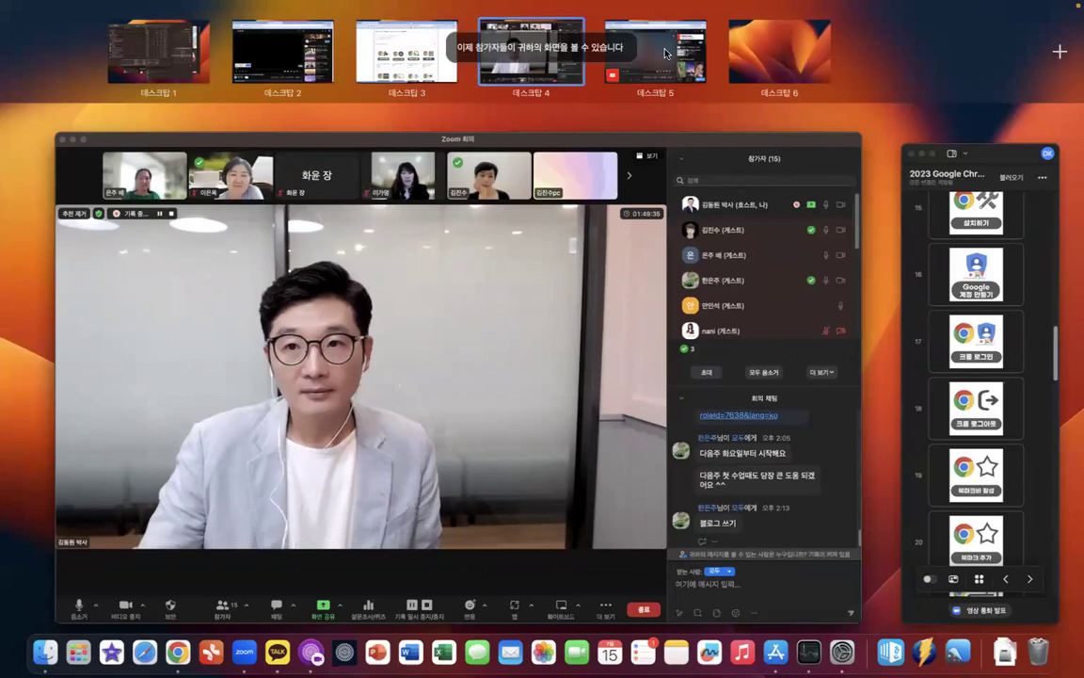
left_click(677, 47)
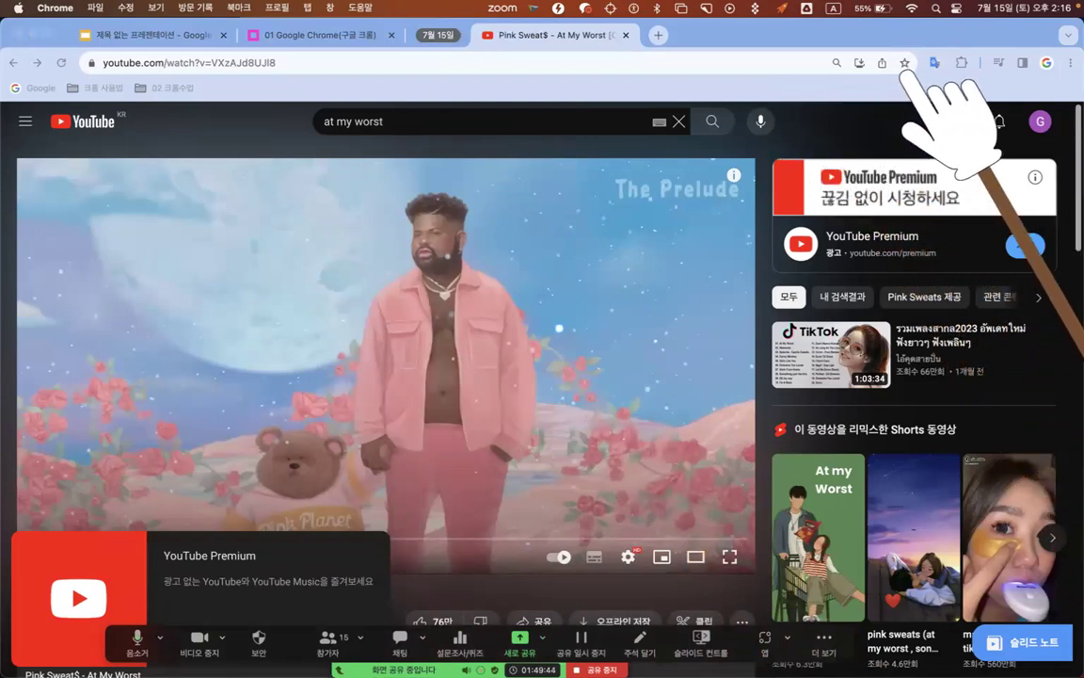
Put the paused YouTube video into picture-in-picture using Chrome's media controls
left_click(906, 77)
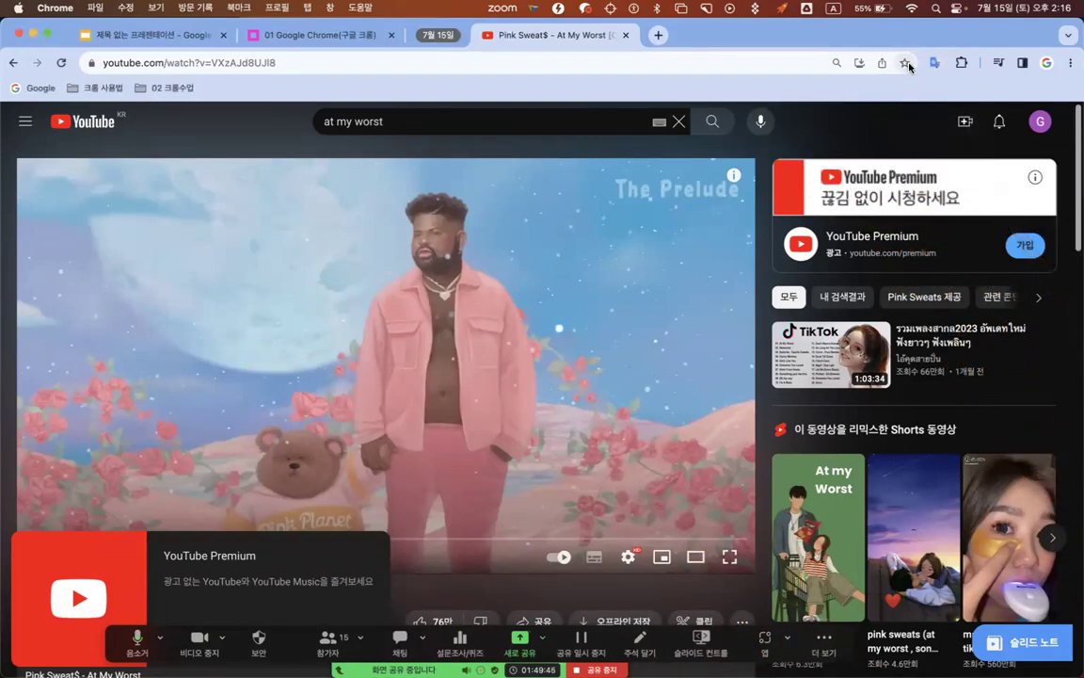
left_click(1000, 64)
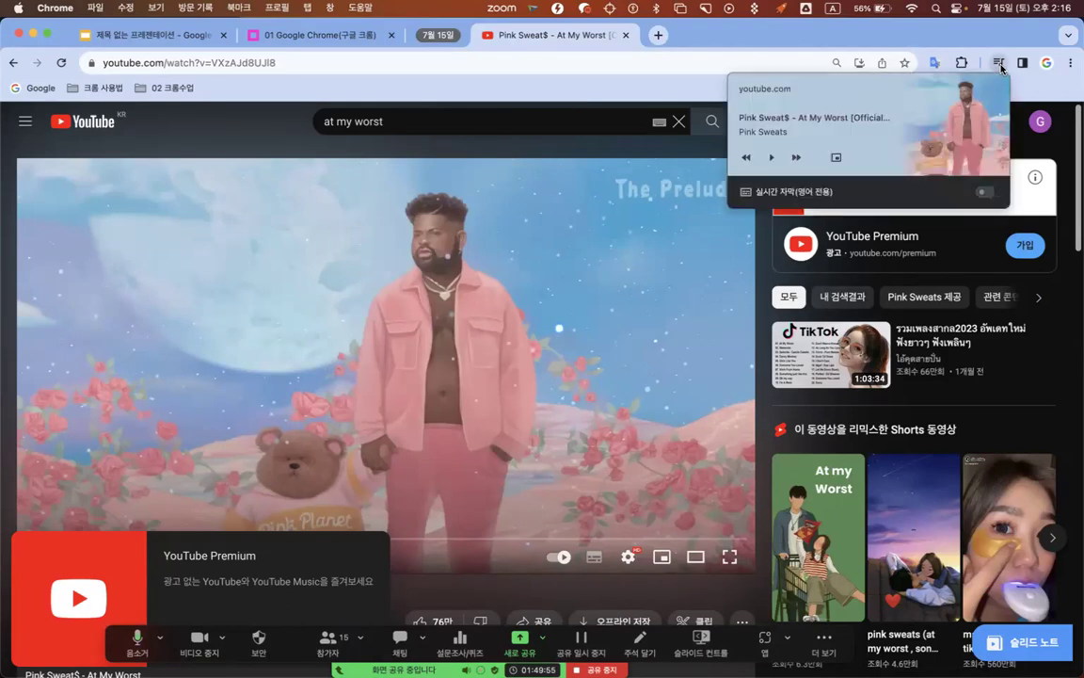
left_click(837, 159)
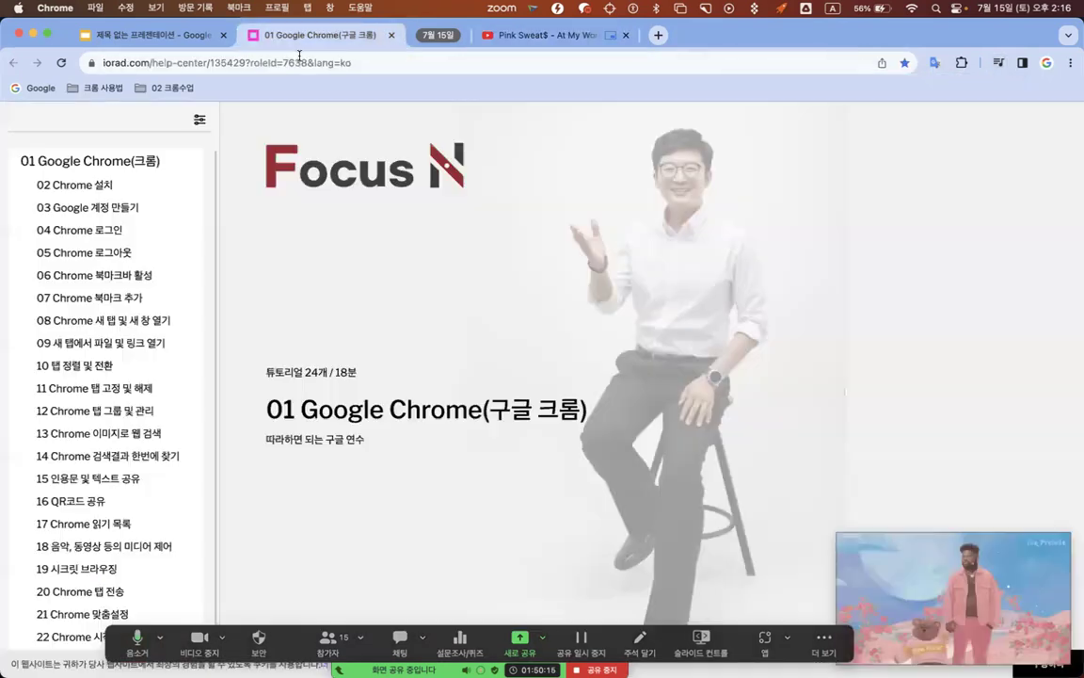
Move the floating video to the upper-right corner over the 01 Google Chrome page and switch to the Google Slides presentation
left_click(311, 35)
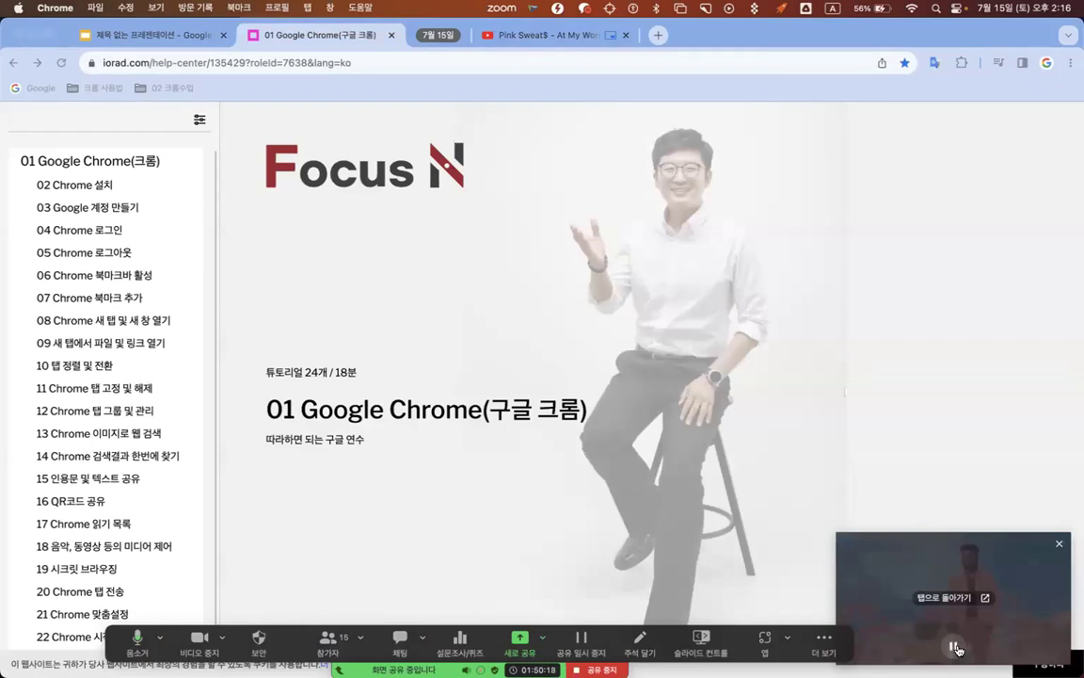
left_click_drag(957, 649, 947, 206)
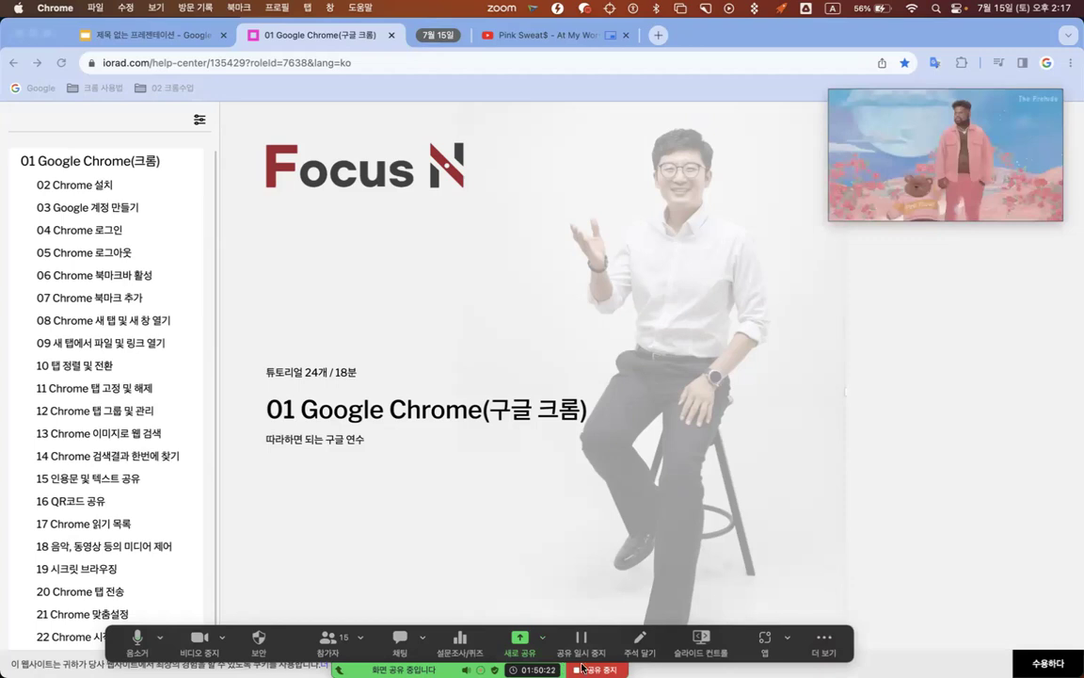
left_click(175, 37)
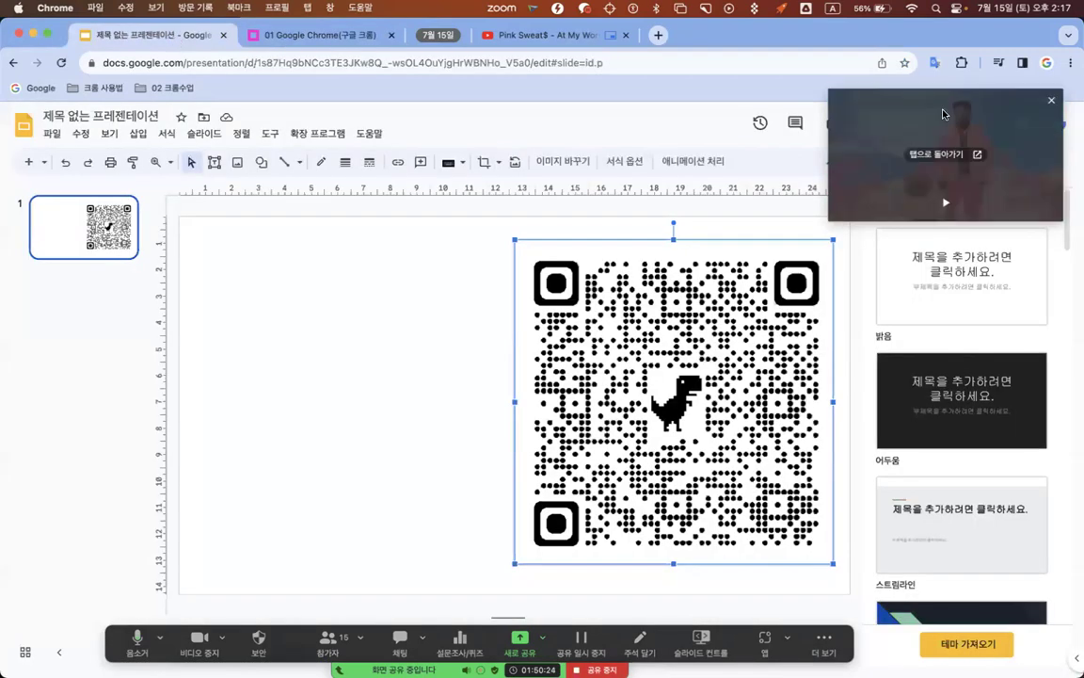
Restart the Zoom share, leave the full-screen meeting view, and switch to the desktop with the one-hour "AT MY WORST" video
left_click(617, 669)
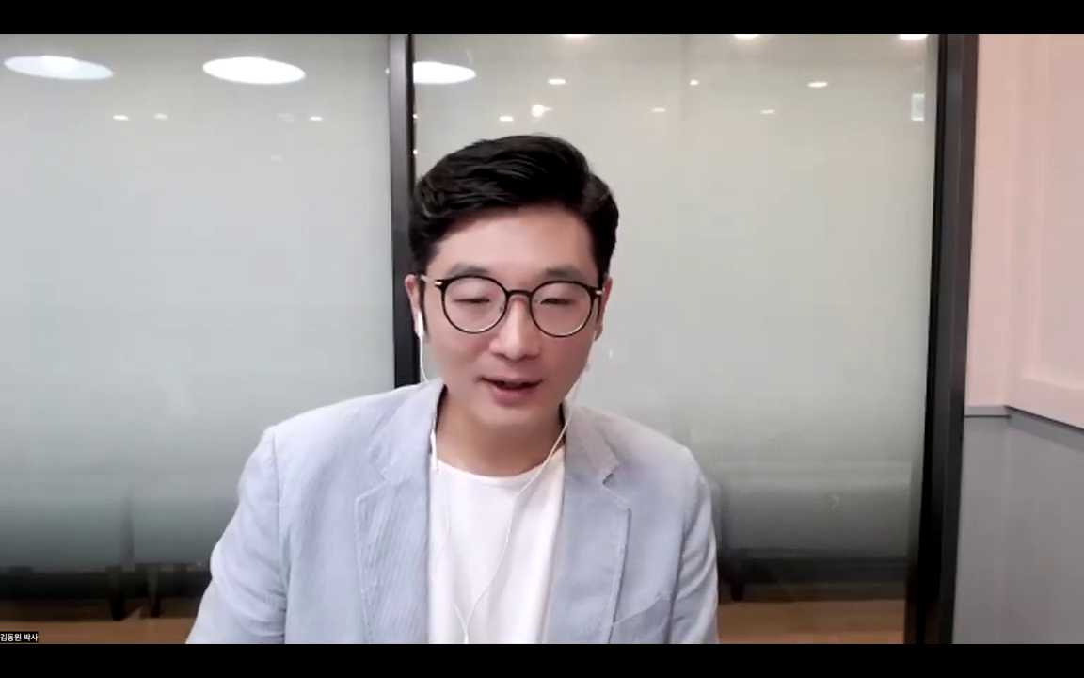
key("Escape")
key("ctrl+Up")
left_click(438, 47)
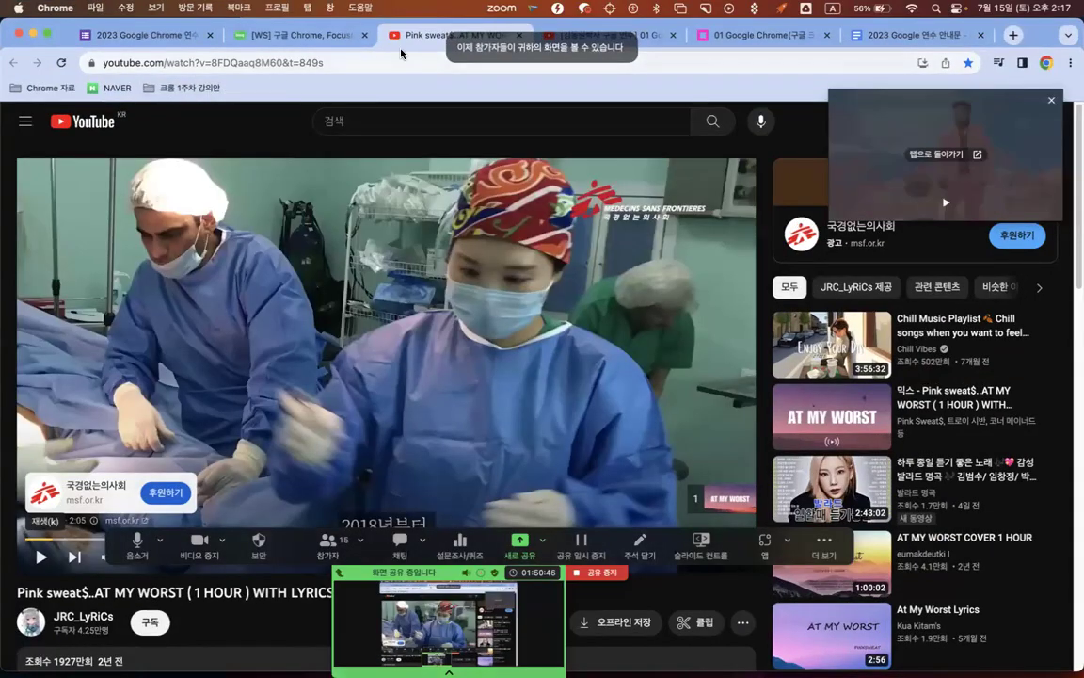
Open all six bookmarks of the Chrome 자료 folder in a new tab group and add a new tab to the group
left_click(54, 90)
left_click(54, 91)
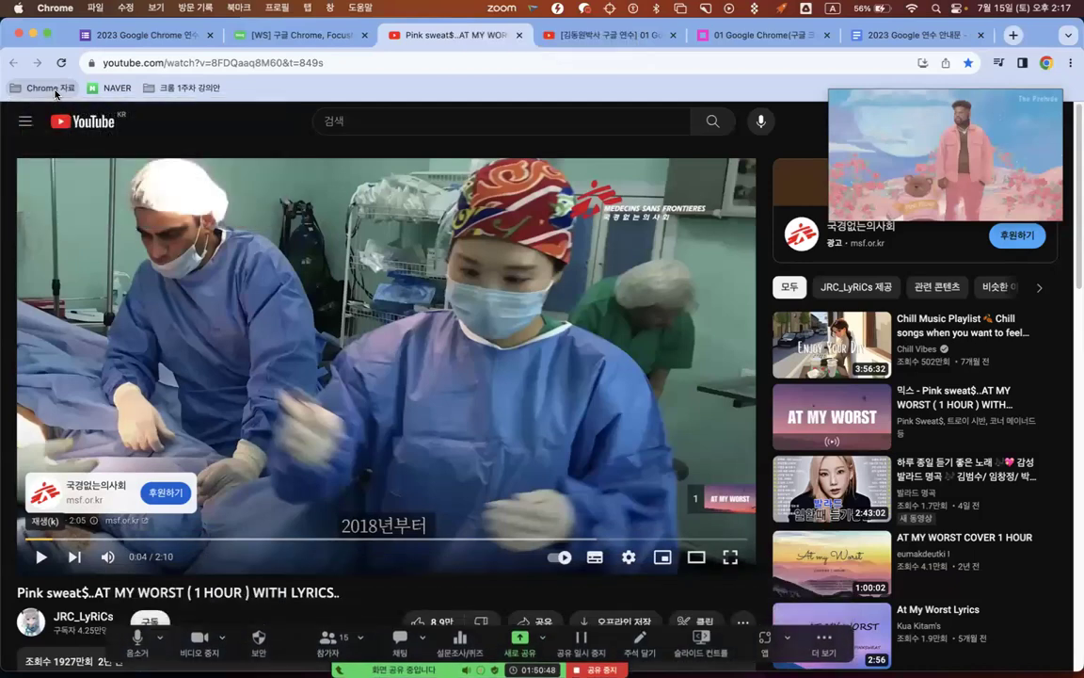
right_click(54, 92)
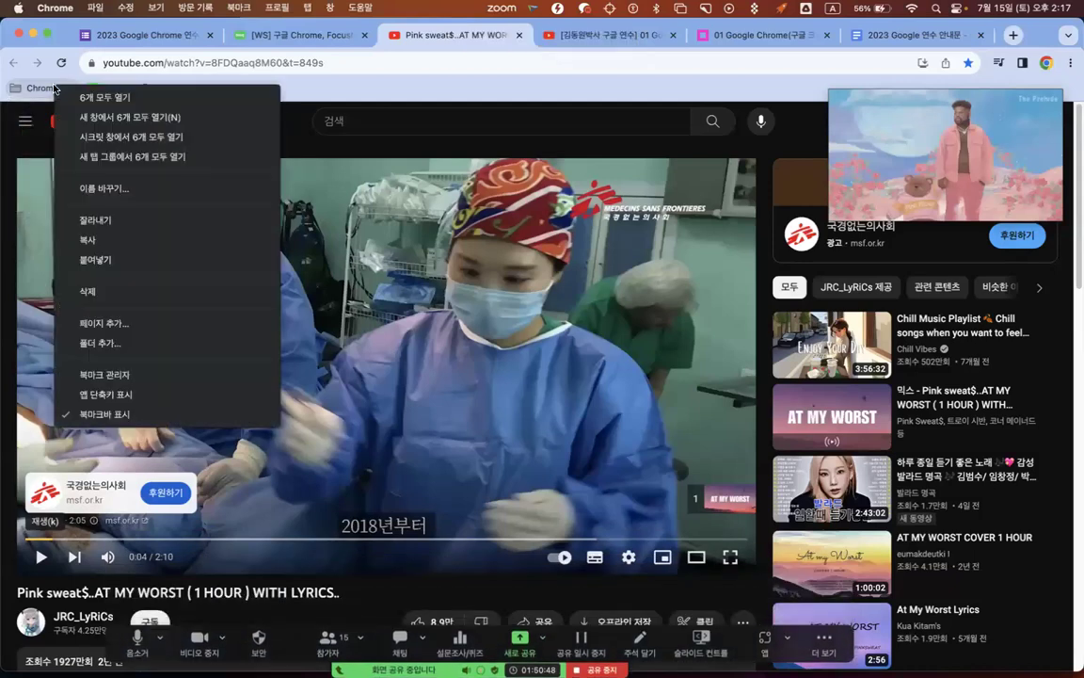
left_click(118, 162)
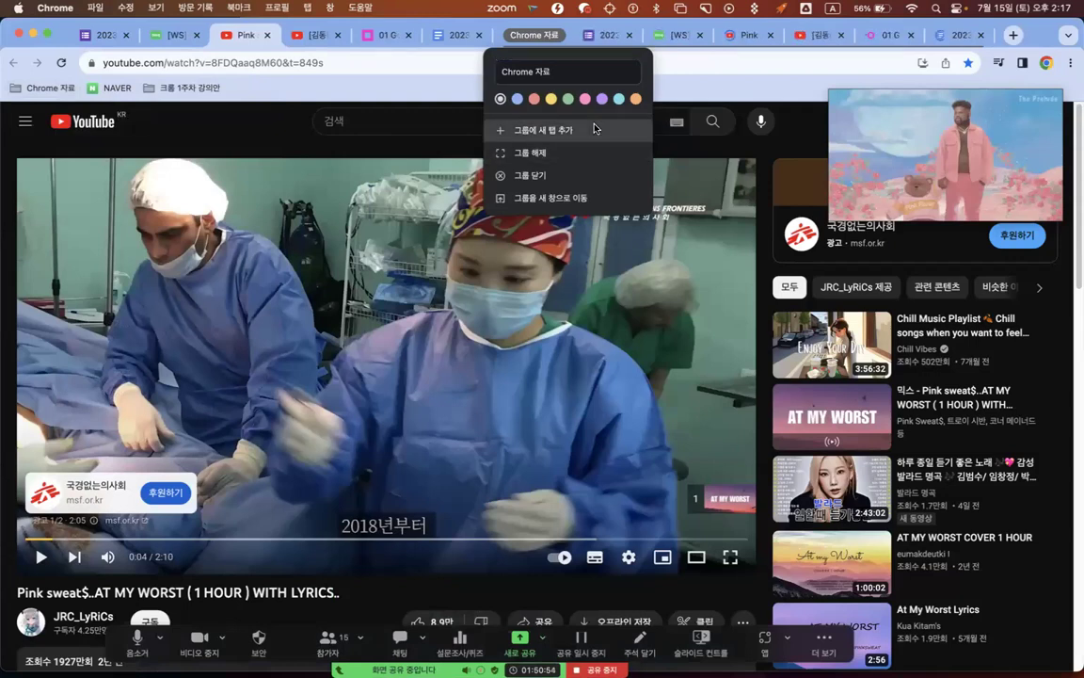
left_click(594, 129)
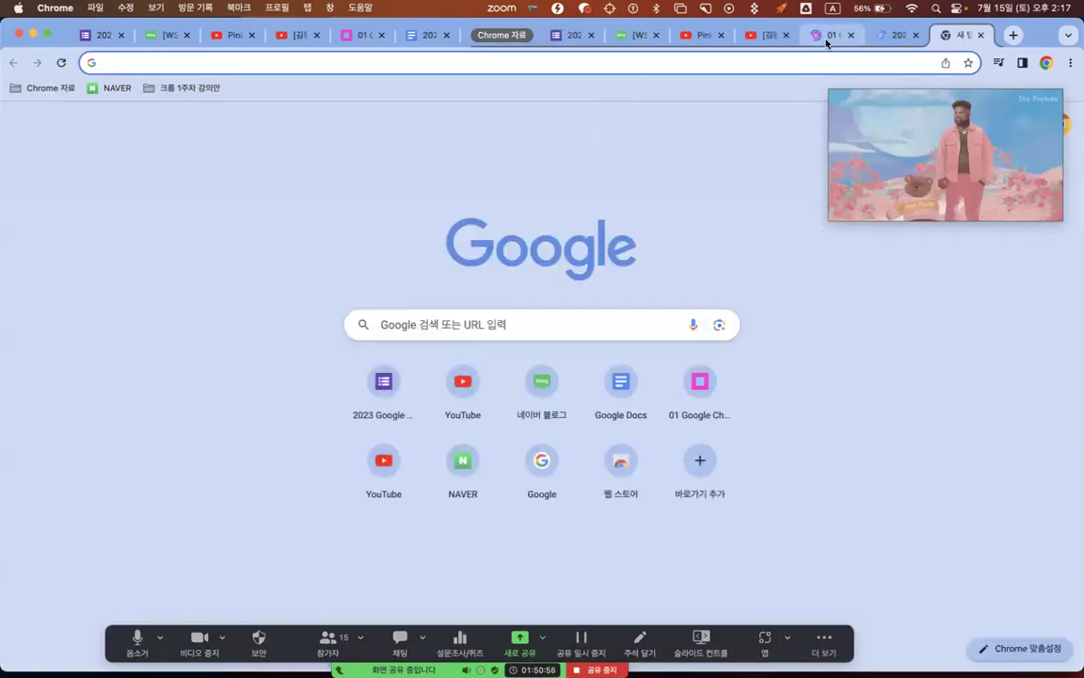
In the 2023 Google Chrome 연수 피드백 form, tick the useful features Chrome vs Google login, multi-login, tabs, bookmarks, and QR code/highlight links
left_click(697, 36)
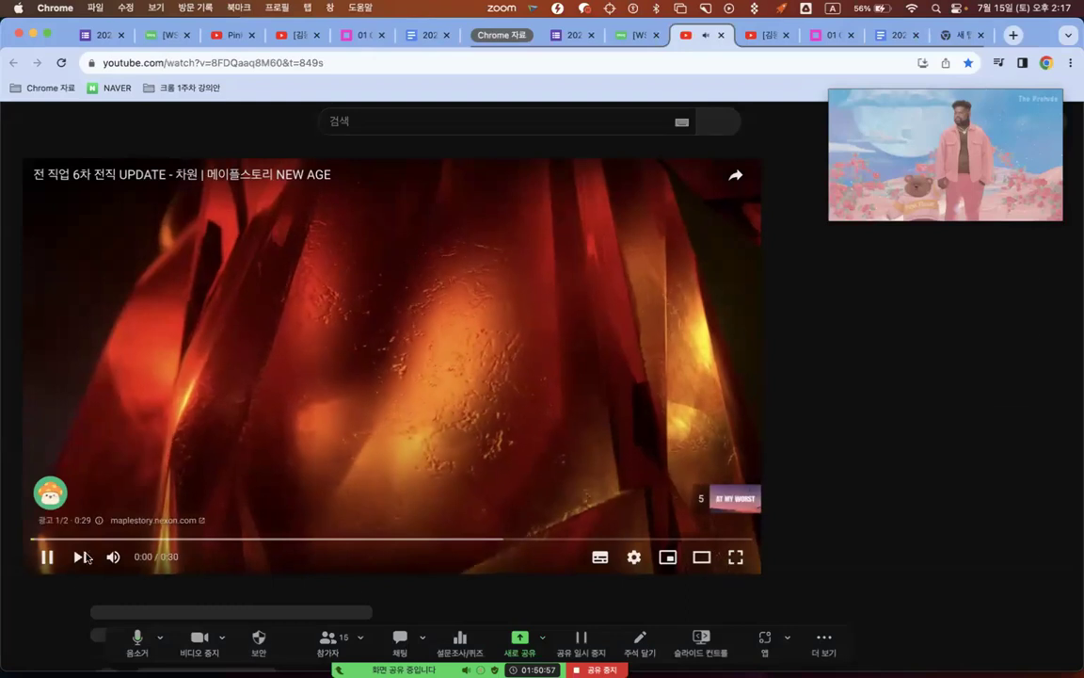
left_click(570, 38)
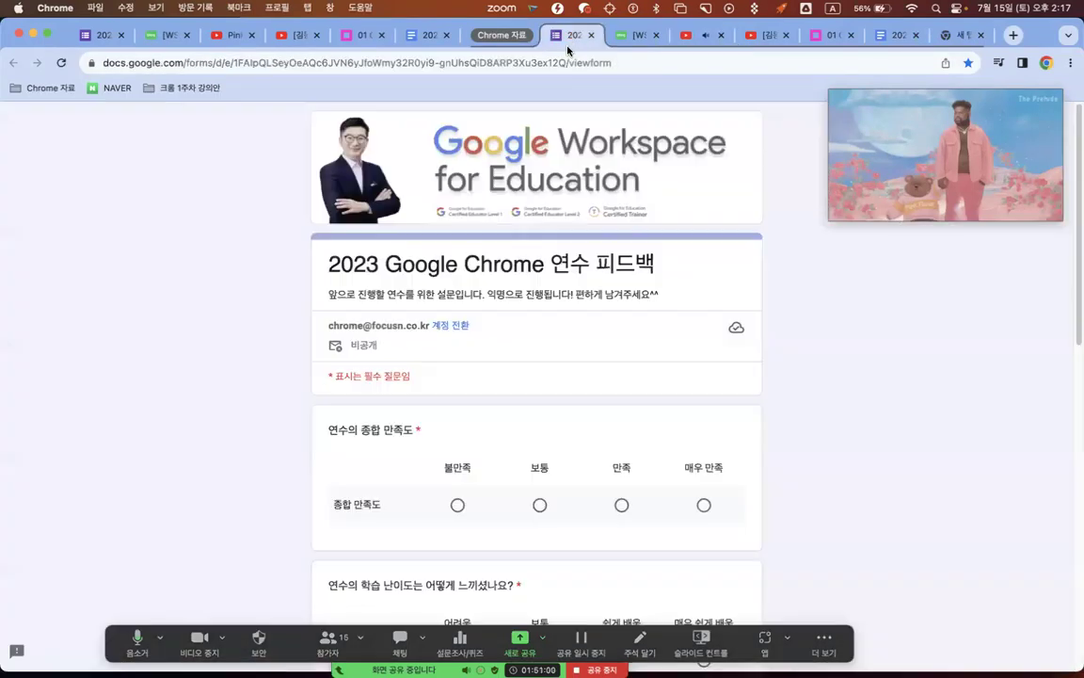
scroll(716, 387, "down", 5)
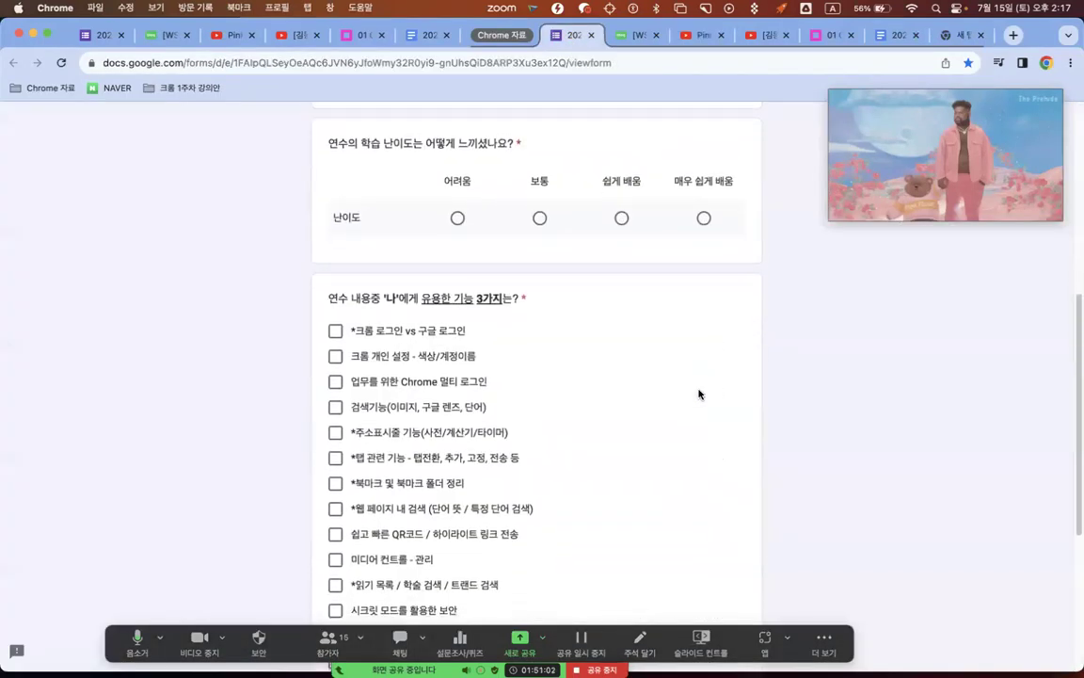
scroll(455, 354, "down", 1)
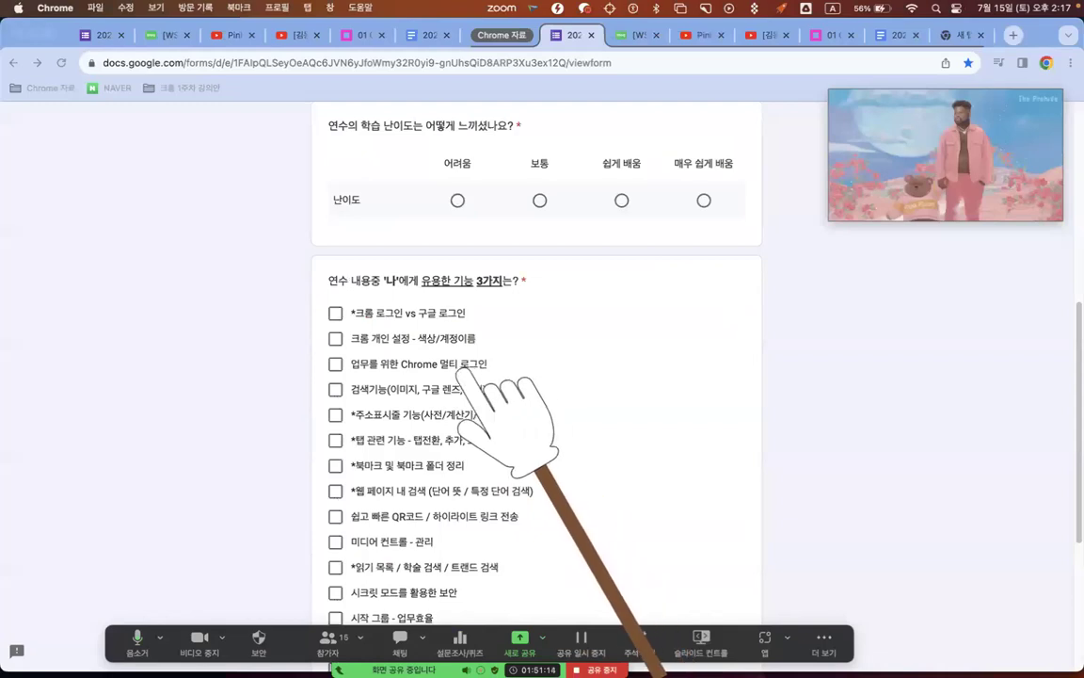
scroll(610, 414, "down", 2)
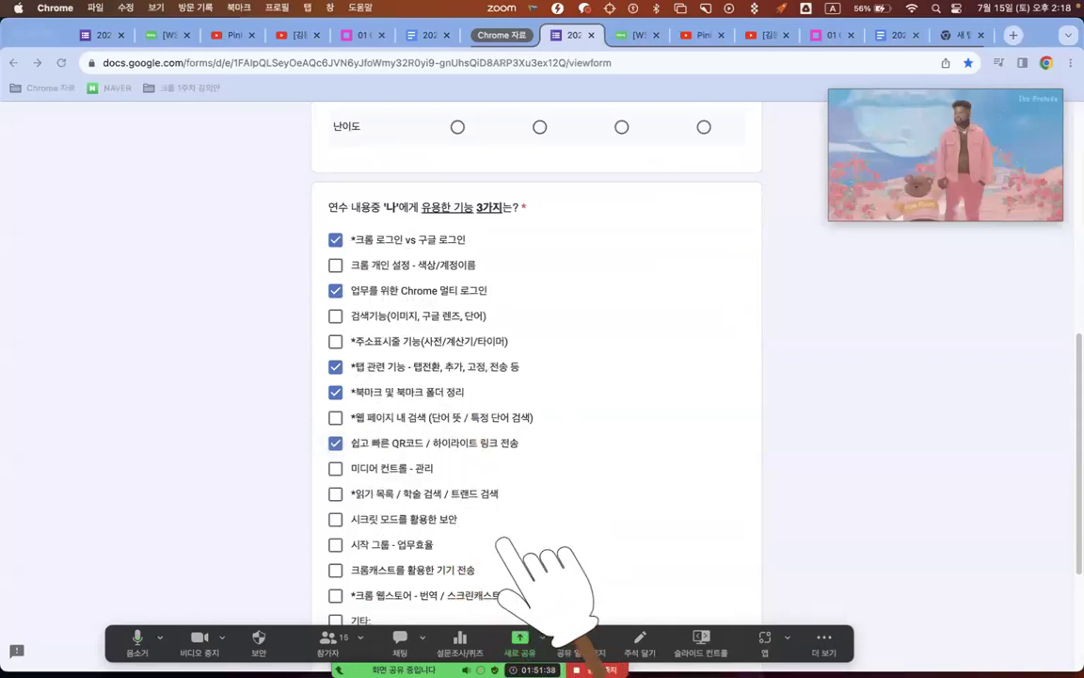
scroll(516, 541, "down", 1)
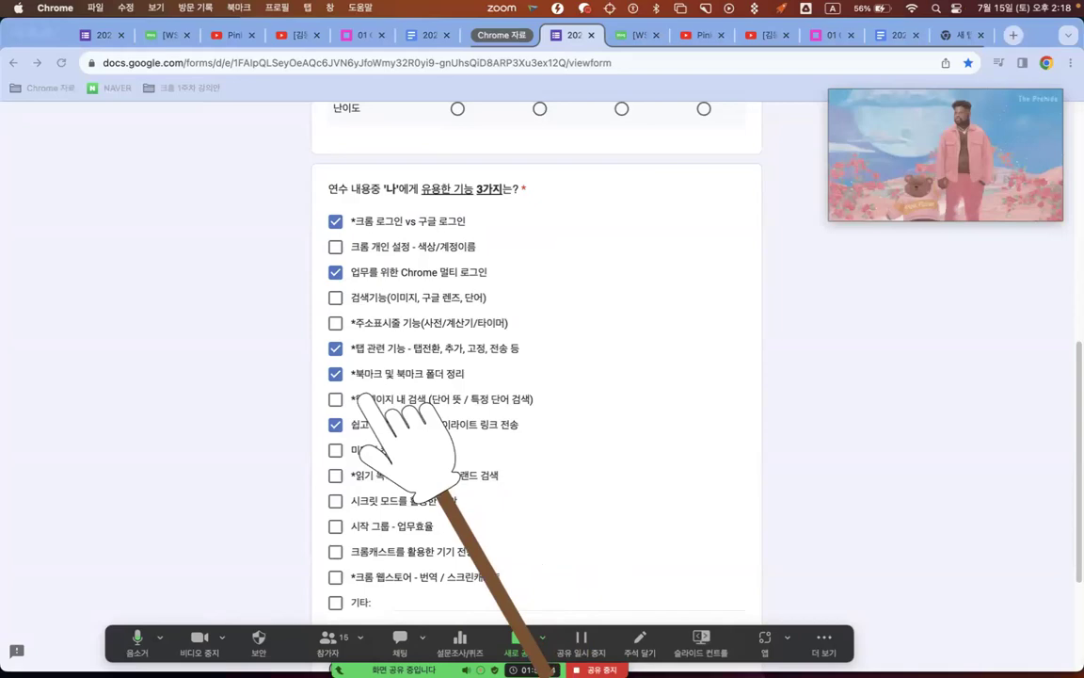
Interrupt the Zoom screen share and return to the Chrome window showing the feedback form's useful-features question
left_click(601, 668)
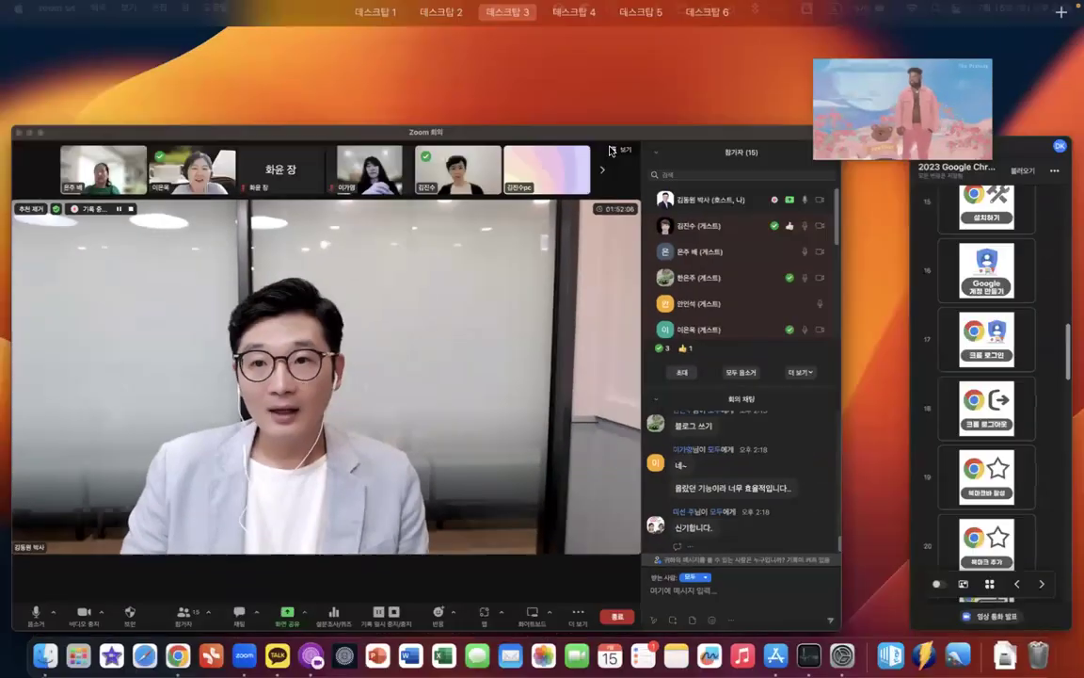
key("ctrl+Up")
left_click(351, 73)
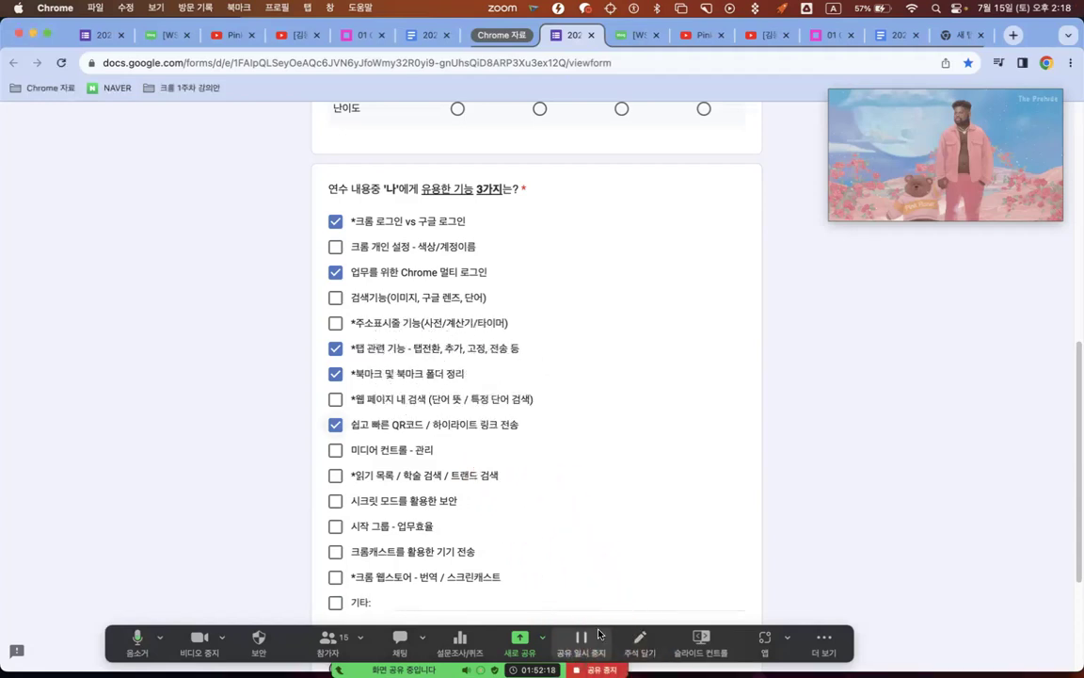
key("ctrl+Up")
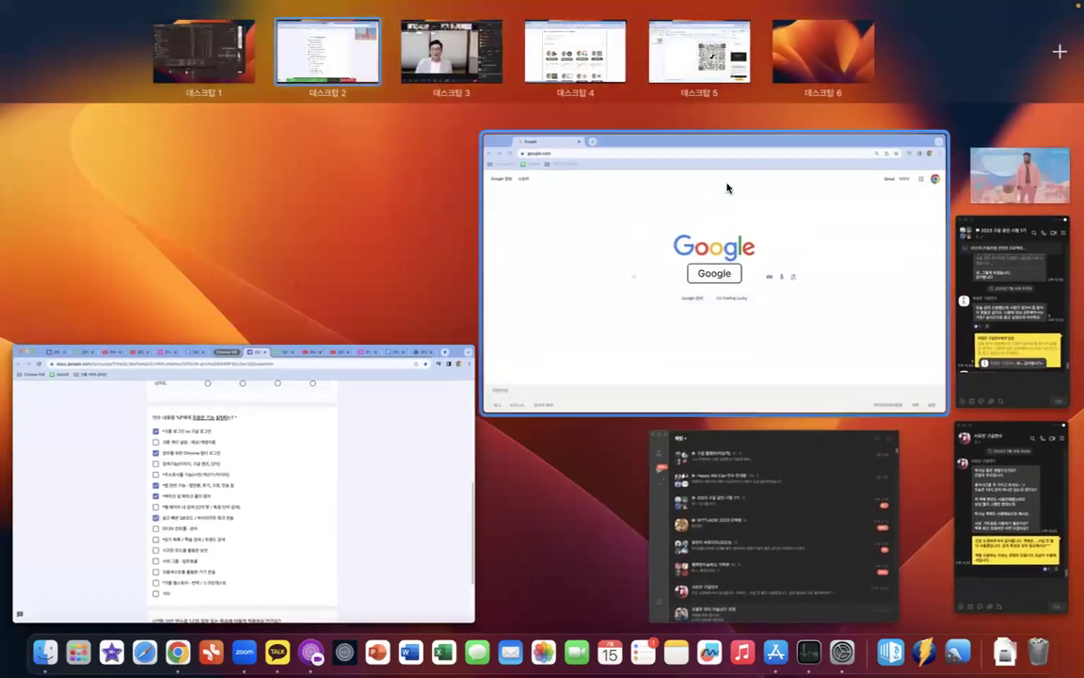
left_click(420, 410)
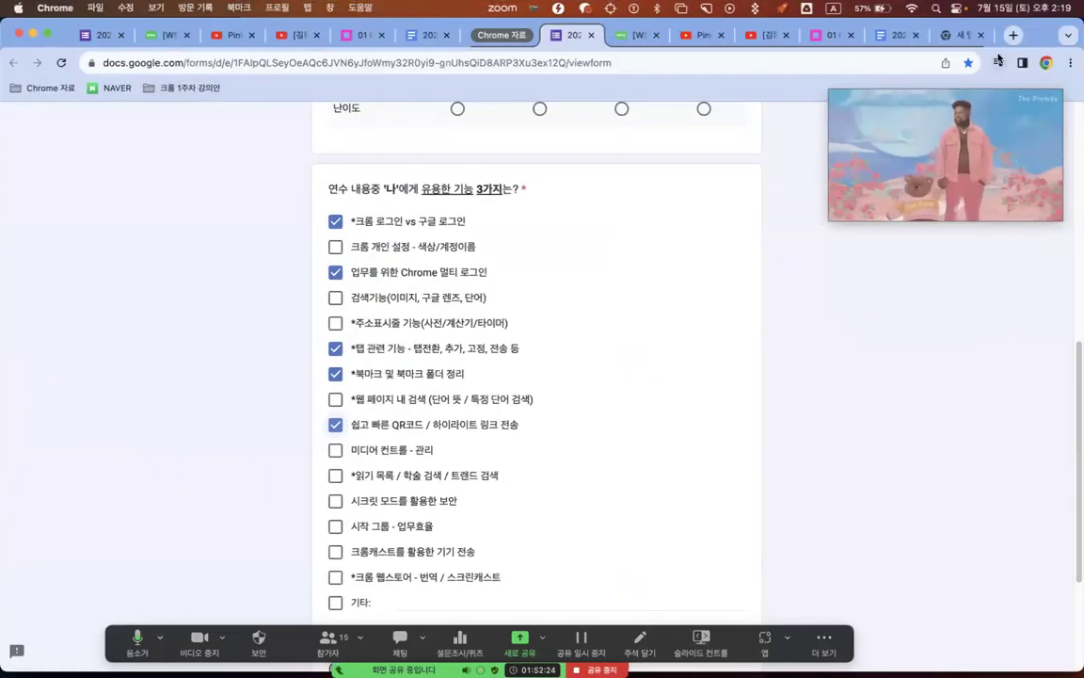
In the new tab, calculate 25-2 and 35*2 directly in the address bar
left_click(960, 35)
left_click(339, 61)
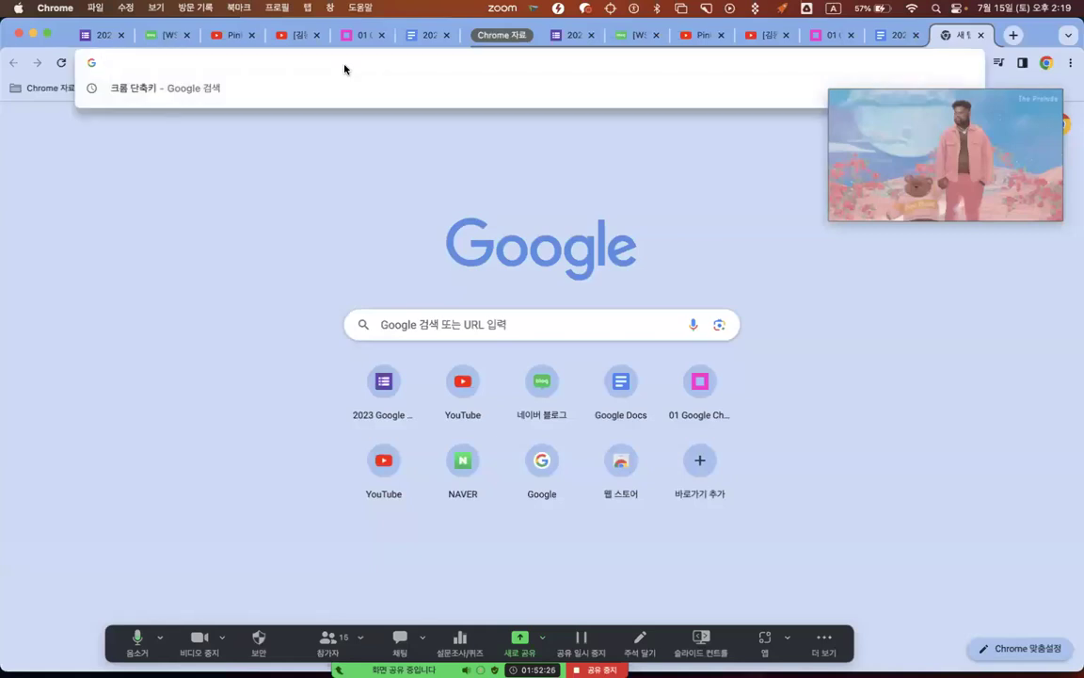
type("25-2")
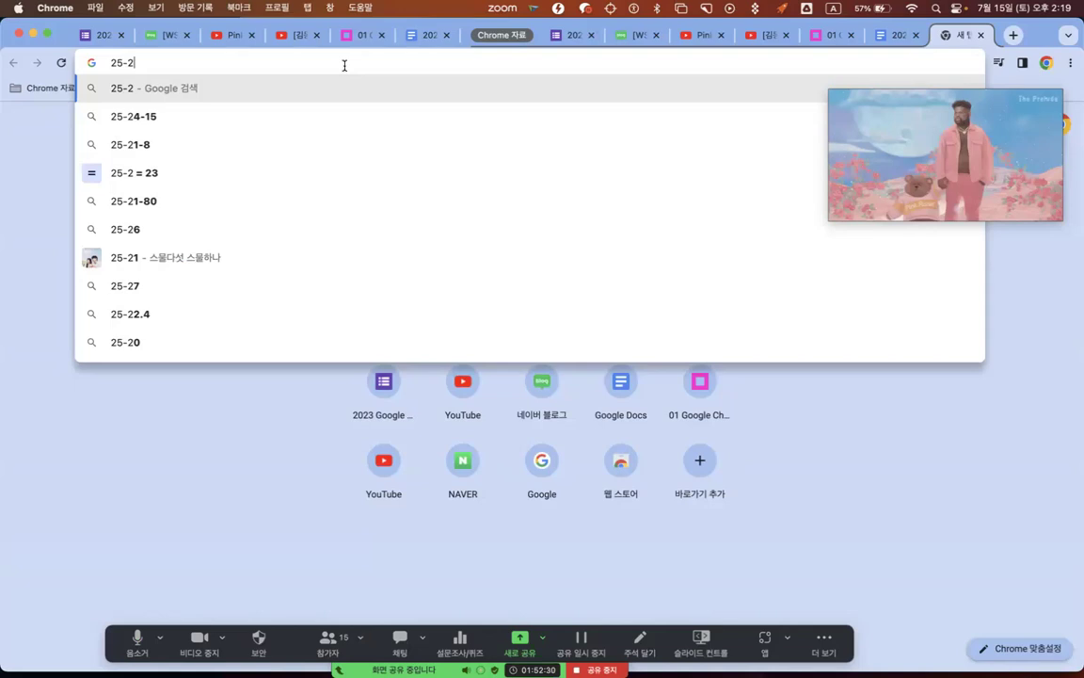
key("BackSpace")
key("BackSpace")
key("BackSpace")
key("BackSpace")
type("3")
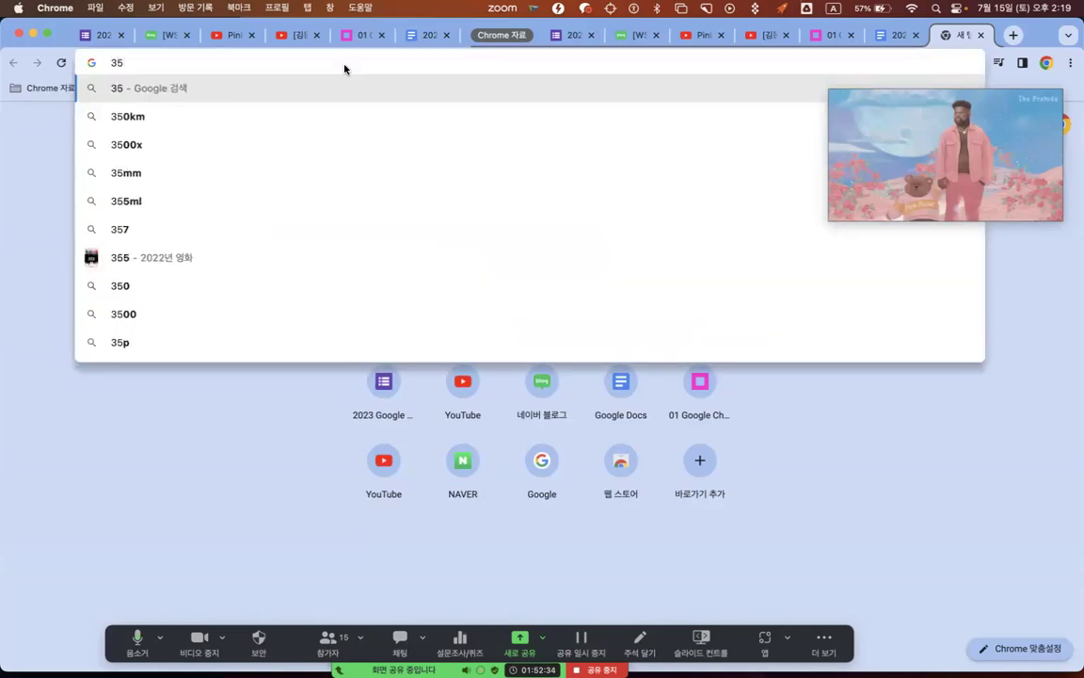
type("5*")
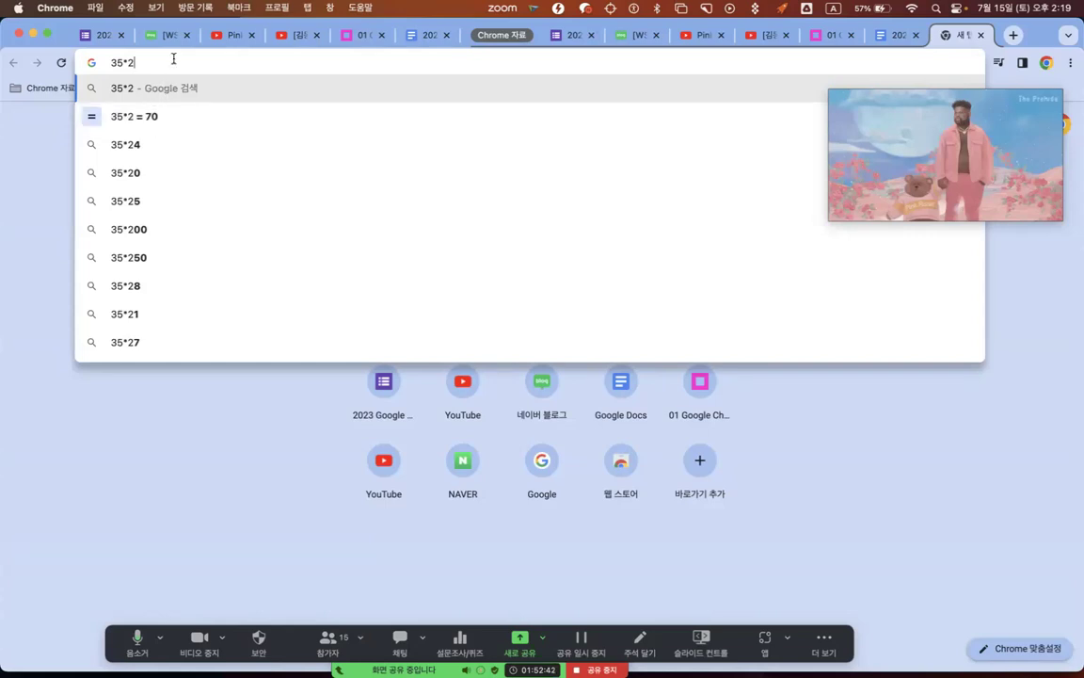
Replace the calculation with the word 공룡 and open its 파충류 search suggestion
key("BackSpace")
type("공리")
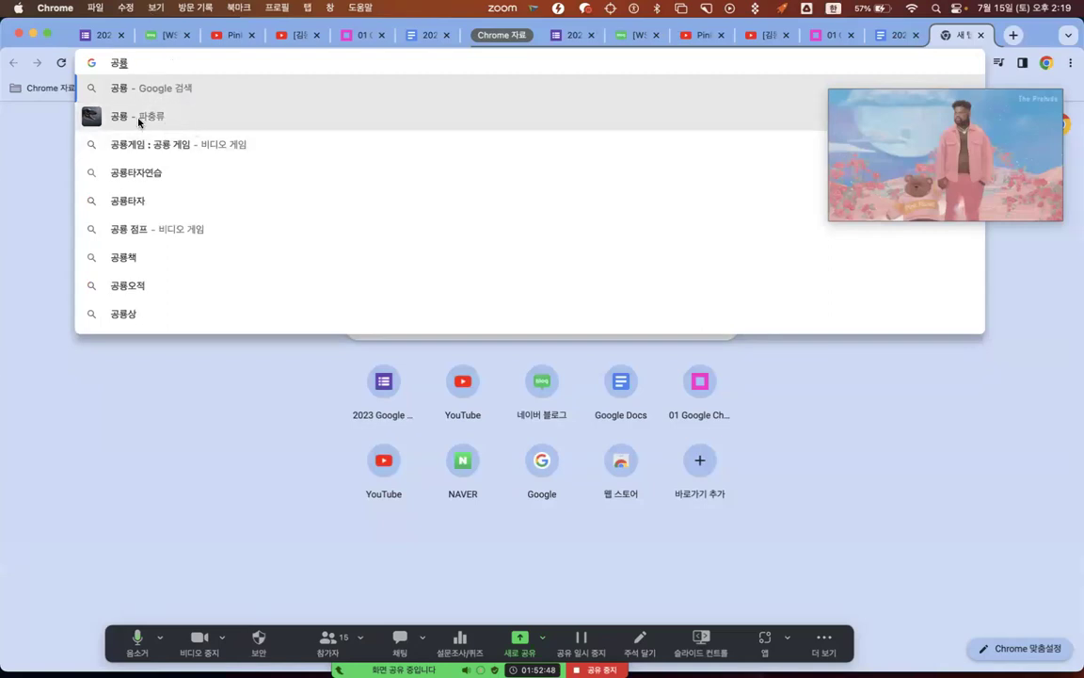
left_click(138, 120)
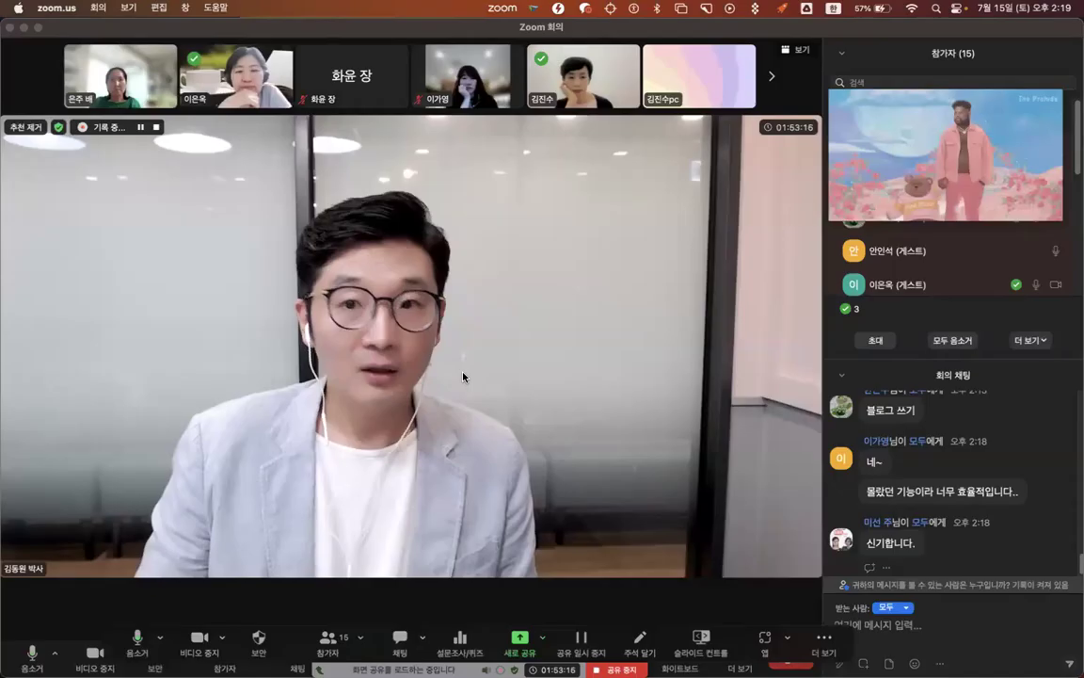
Return from the Zoom meeting to the desktop with the 공룡 results and search Google for 타이머
key("ctrl+Up")
left_click(419, 75)
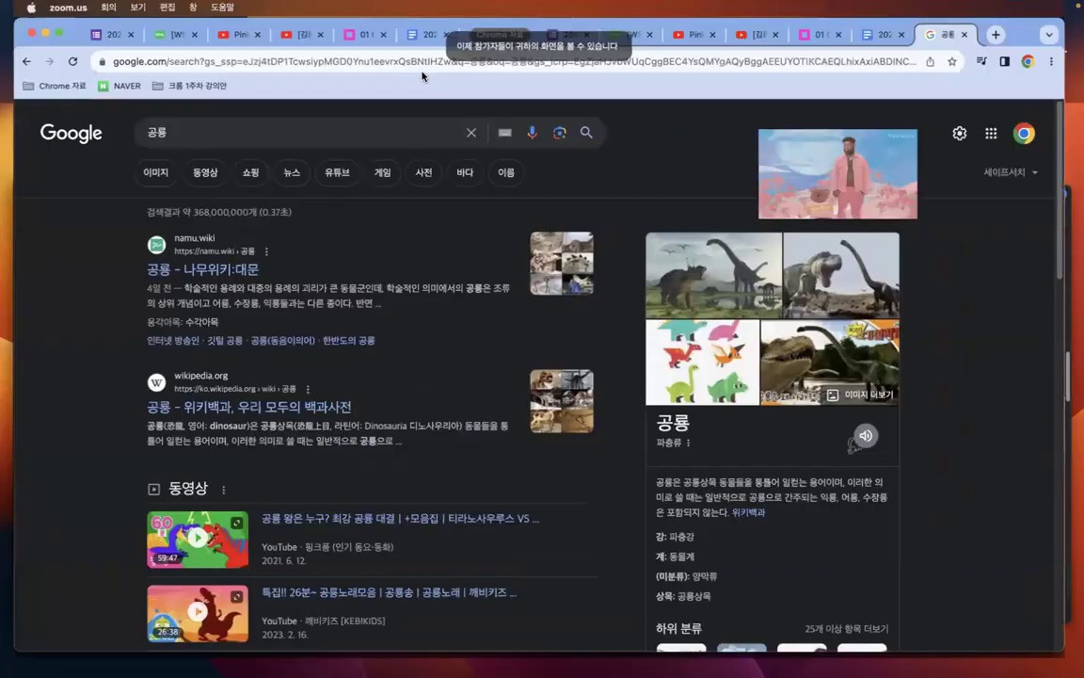
type("타이머")
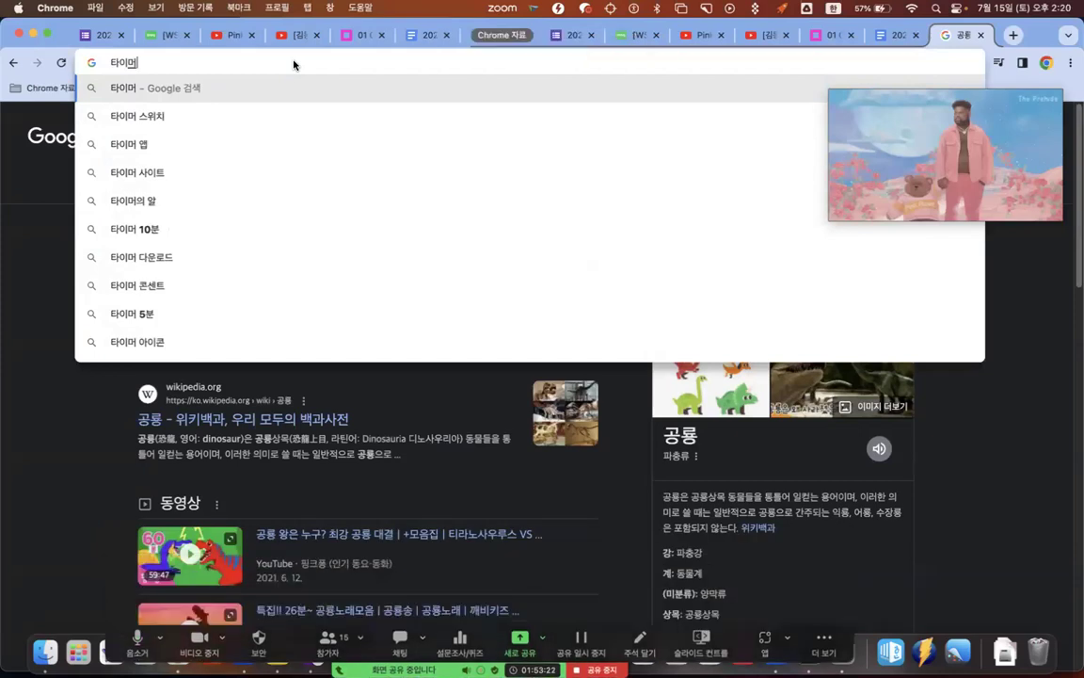
key("Return")
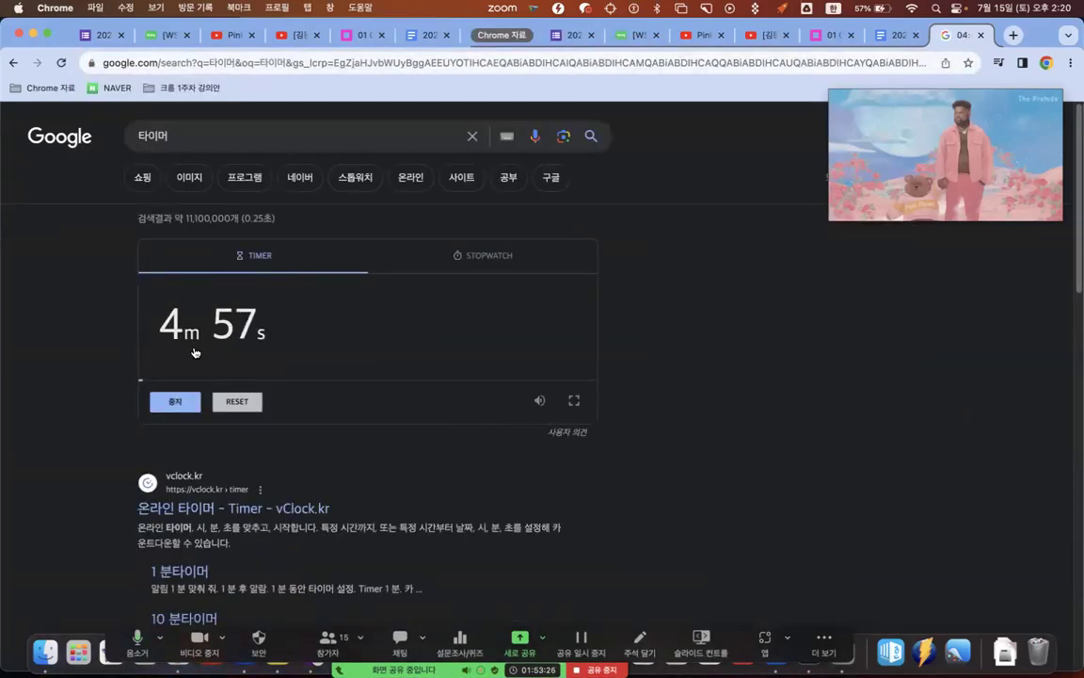
Set the Google timer to 10 minutes, start it and display it full screen
left_click(201, 348)
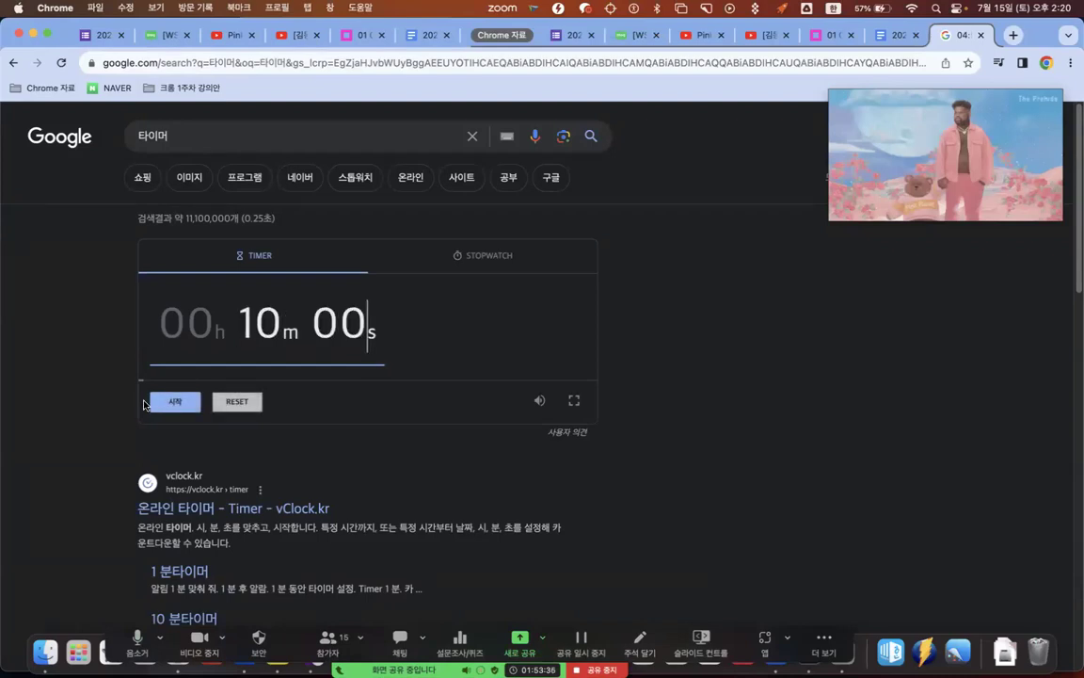
left_click(169, 405)
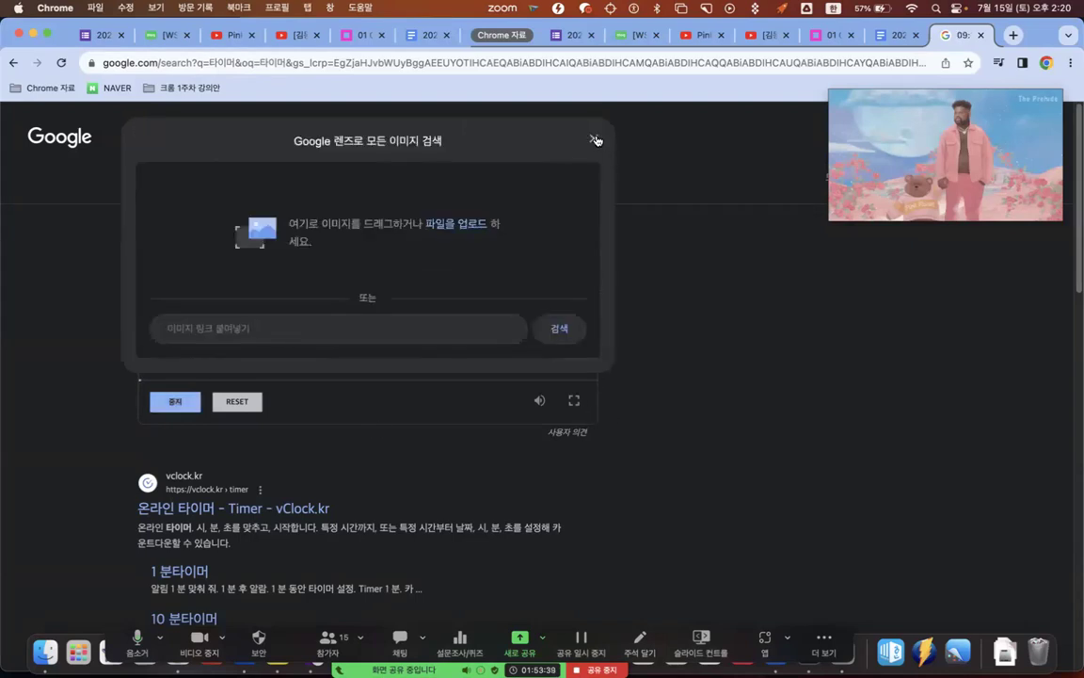
left_click(595, 140)
left_click(574, 402)
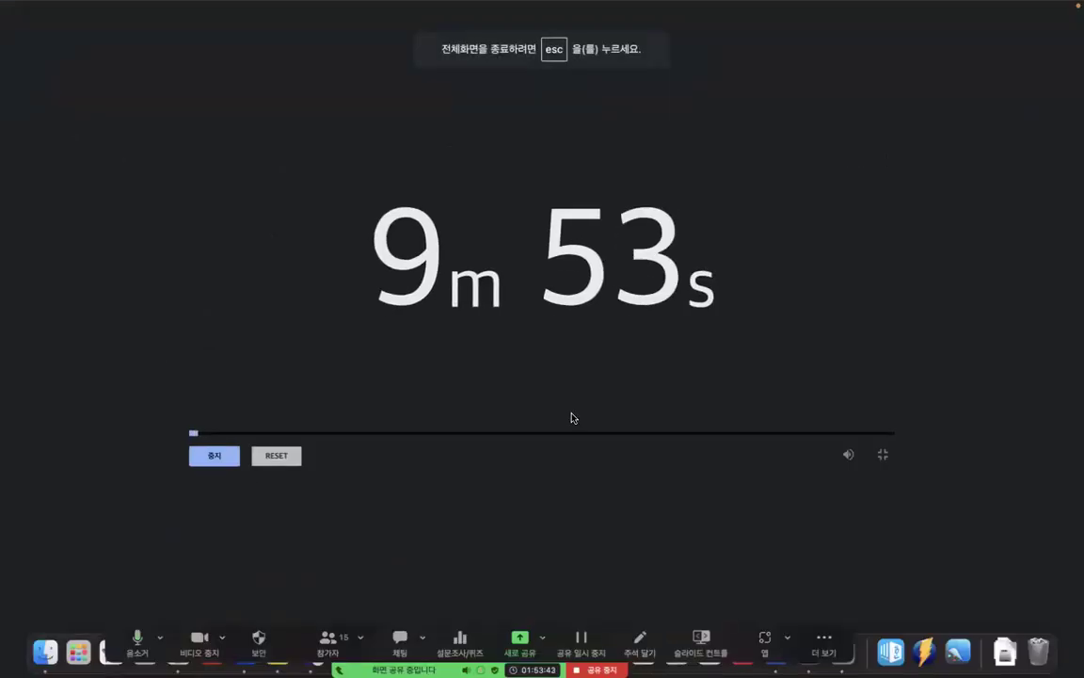
Return from the Zoom meeting to the full-screen timer and exit its full-screen display
mouse_move(607, 639)
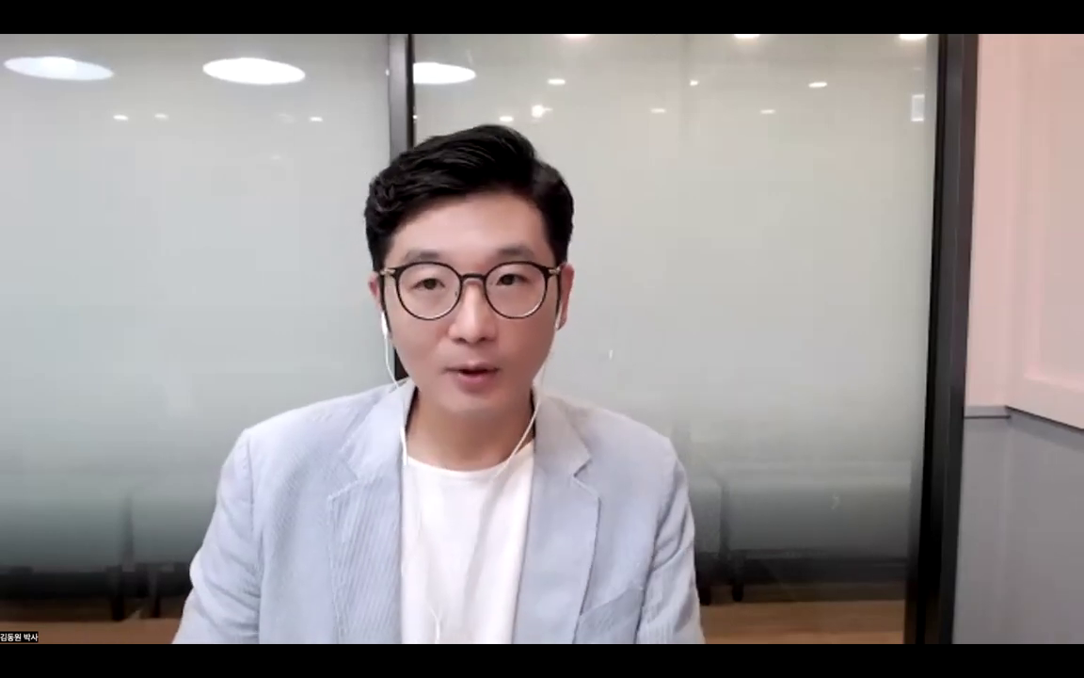
key("Escape")
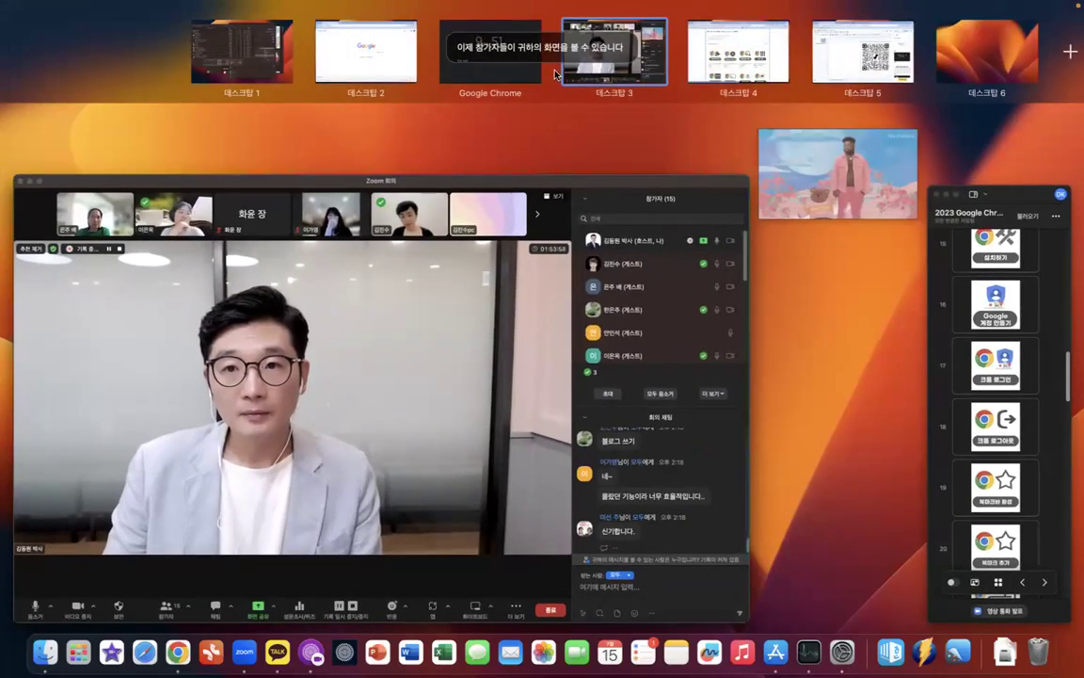
left_click(513, 51)
key("Escape")
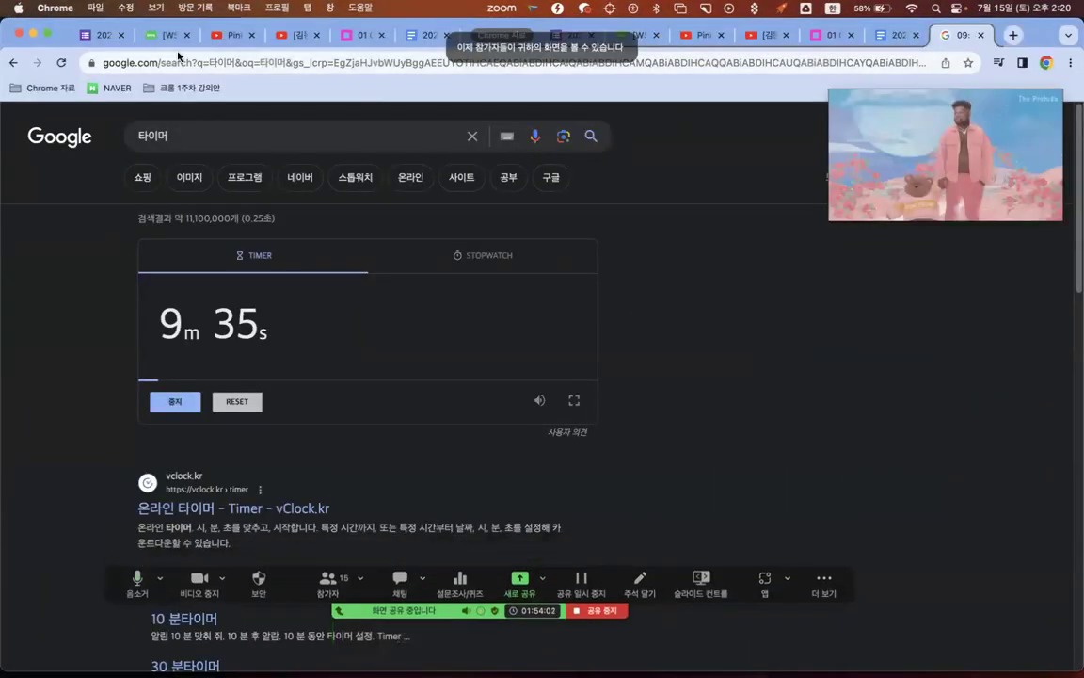
Close the ungrouped YouTube, 01 Google Chrome and document tabs located before the Chrome 자료 group
left_click(252, 35)
left_click(252, 36)
left_click(252, 35)
left_click(240, 36)
left_click(252, 36)
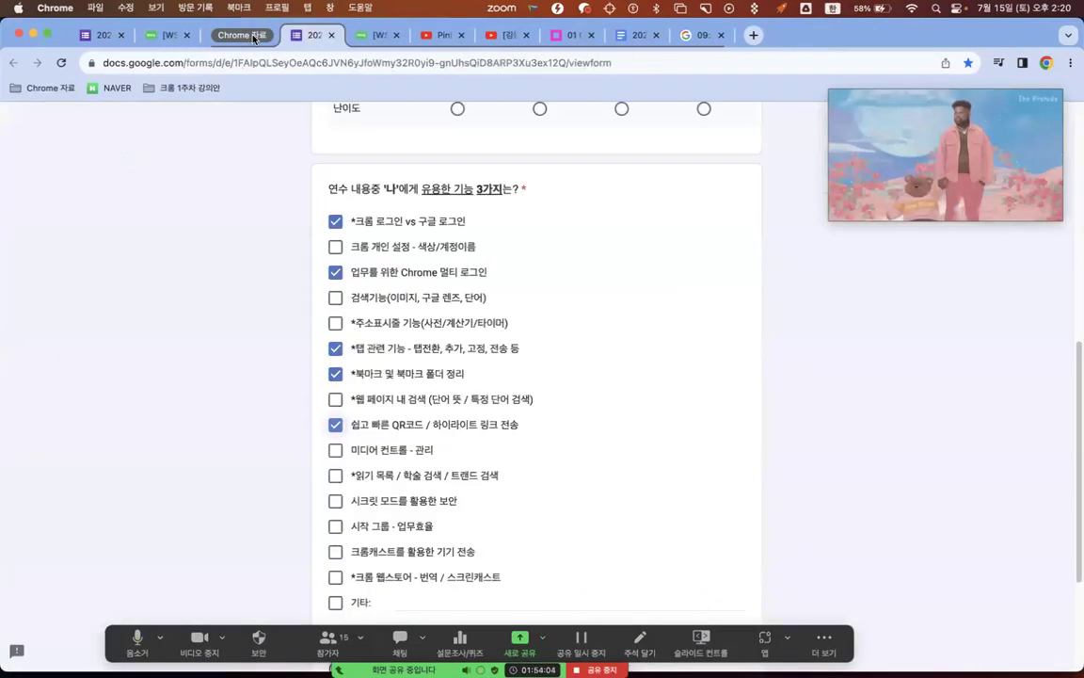
Close the Chrome 자료 tab group, confirm leaving the form page, and close the timer tab
right_click(242, 35)
left_click(264, 186)
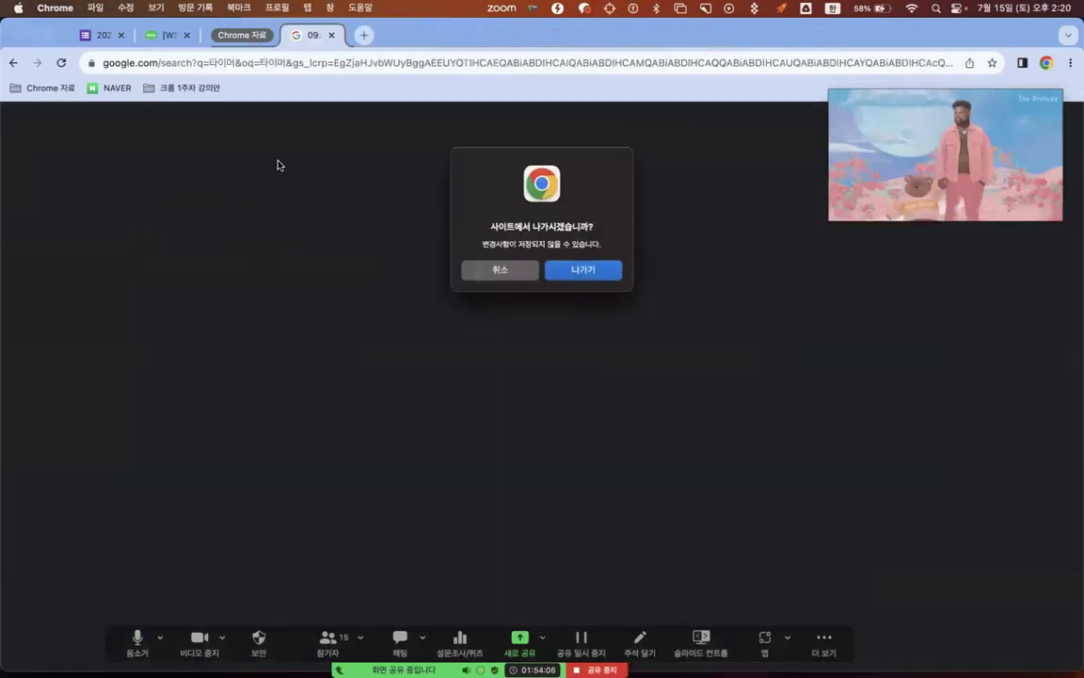
left_click(583, 269)
key("super+w")
From the [WS] 구글 Chrome blog list, open seven lesson posts between 25 확장프로그램 and 18 미디어 제어 in separate new tabs
left_click(417, 63)
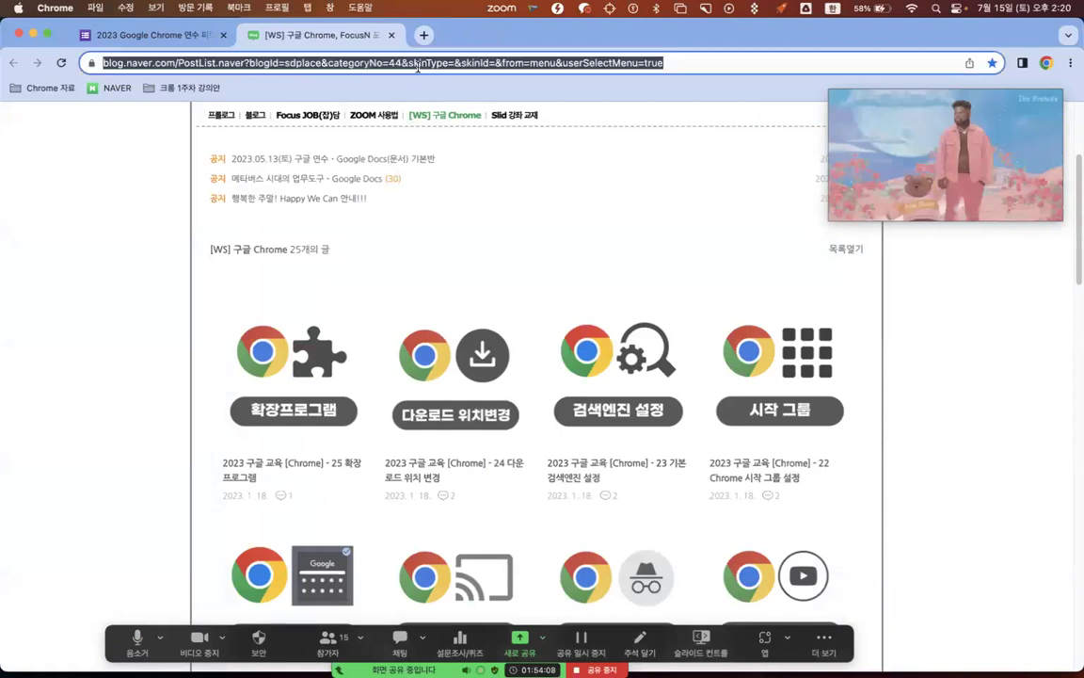
left_click(171, 314)
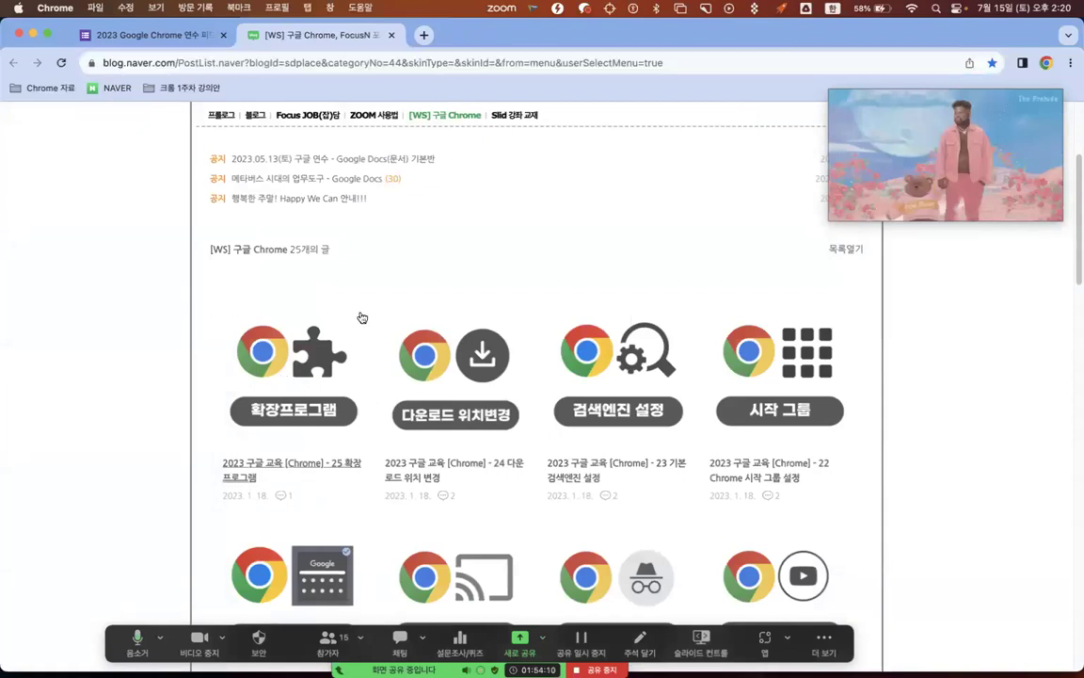
scroll(363, 317, "down", 4)
scroll(448, 359, "up", 1)
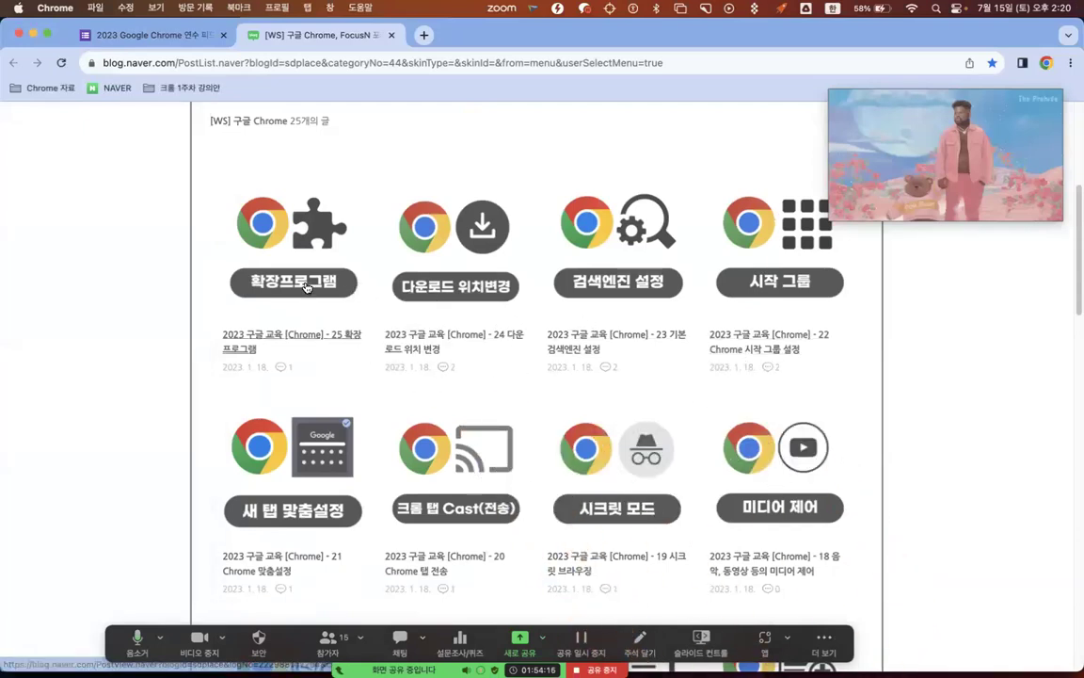
scroll(311, 287, "up", 1)
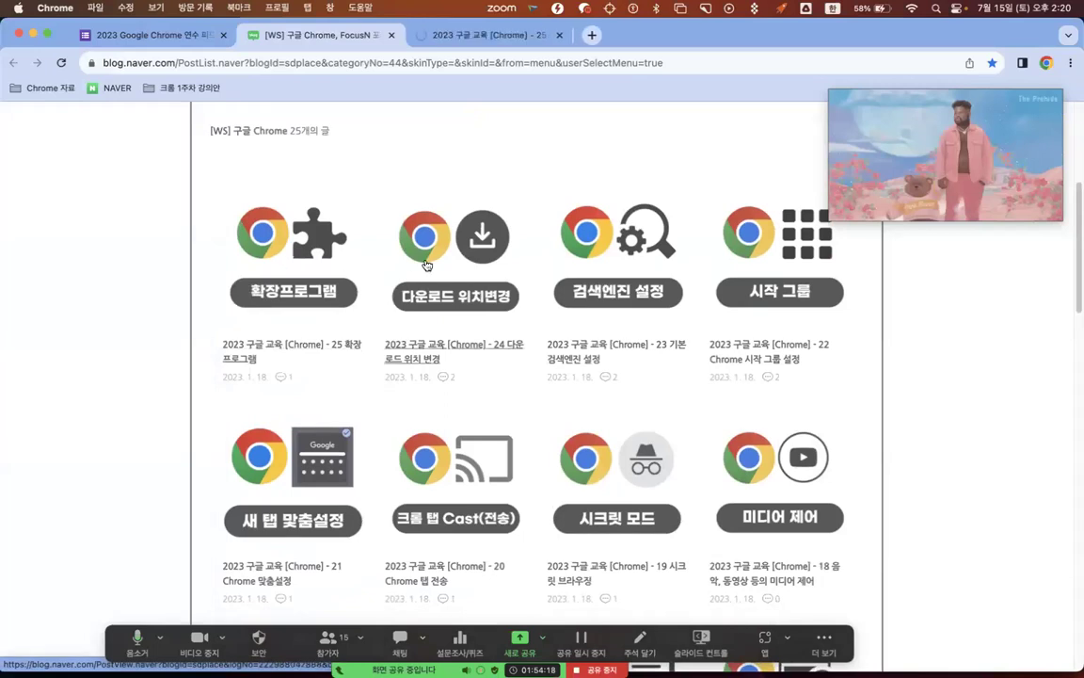
left_click(611, 255, "super")
left_click(357, 454, "super")
left_click(433, 461, "super")
left_click(583, 457, "super")
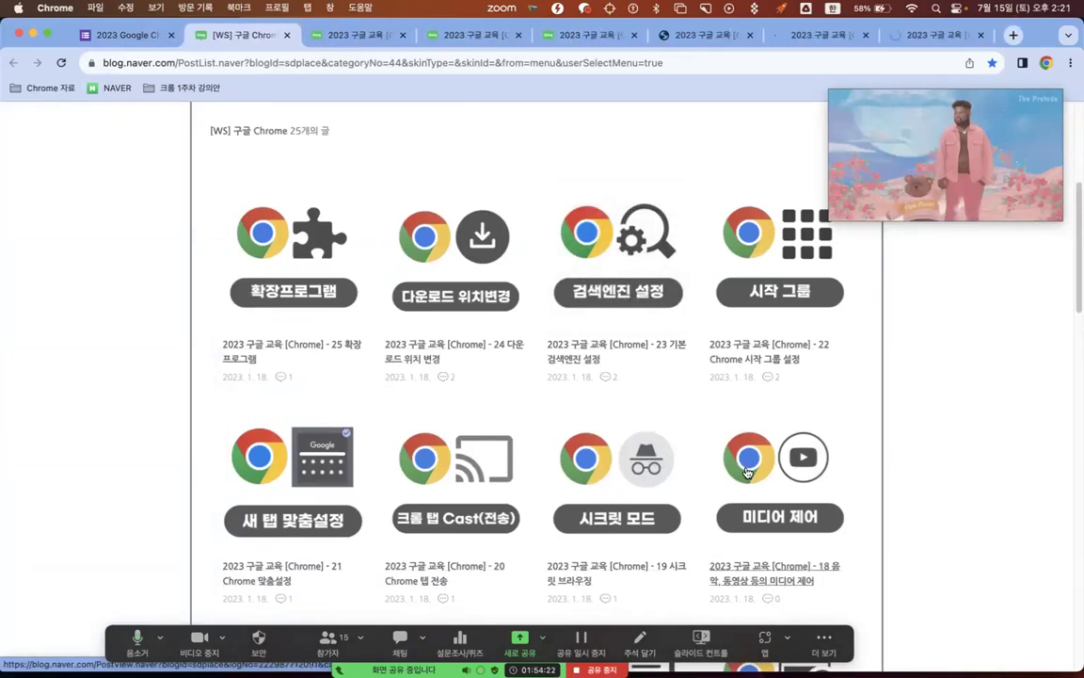
left_click(749, 473, "super")
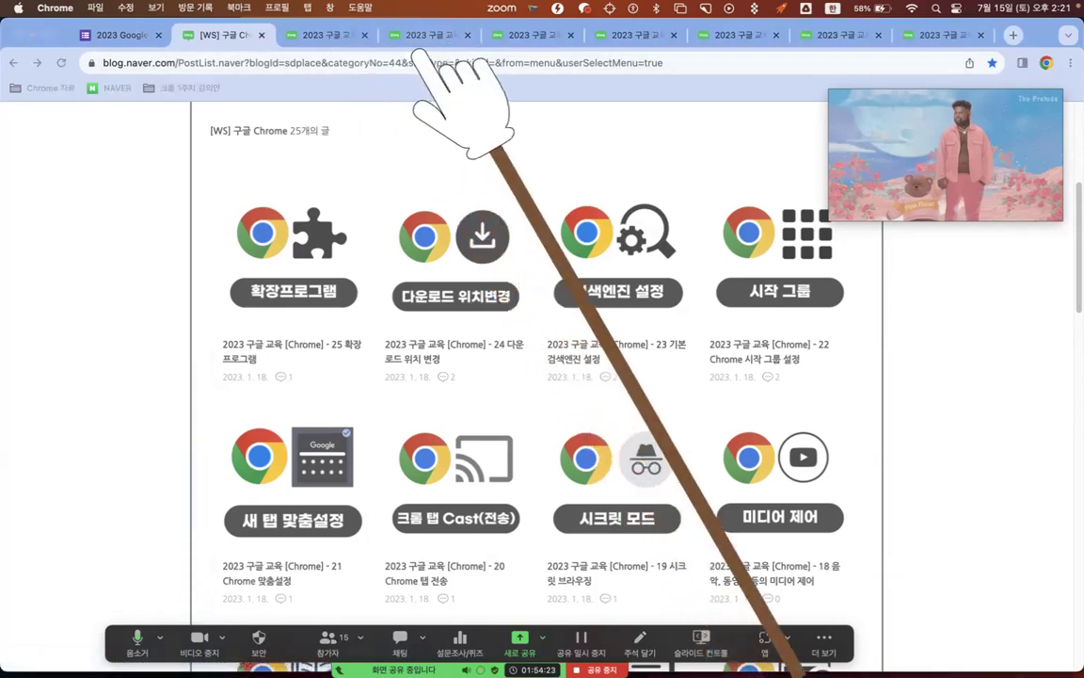
Restart the Zoom screen share, close the floating video, and return to the desktop with the opened lesson posts
left_click(604, 669)
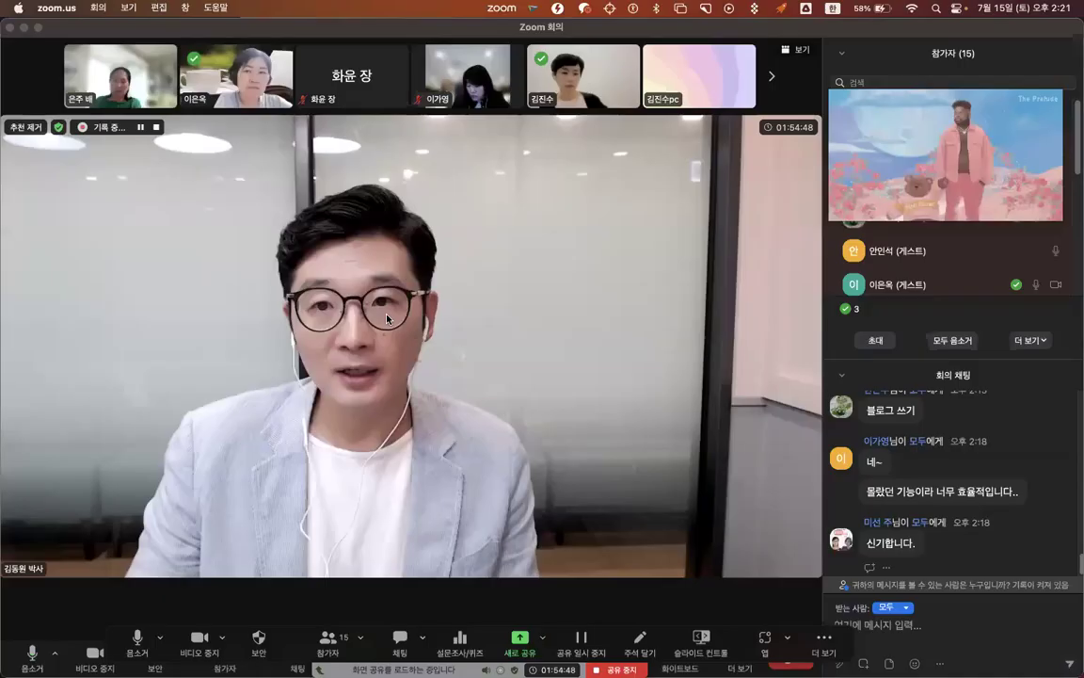
key("ctrl+Up")
left_click(603, 60)
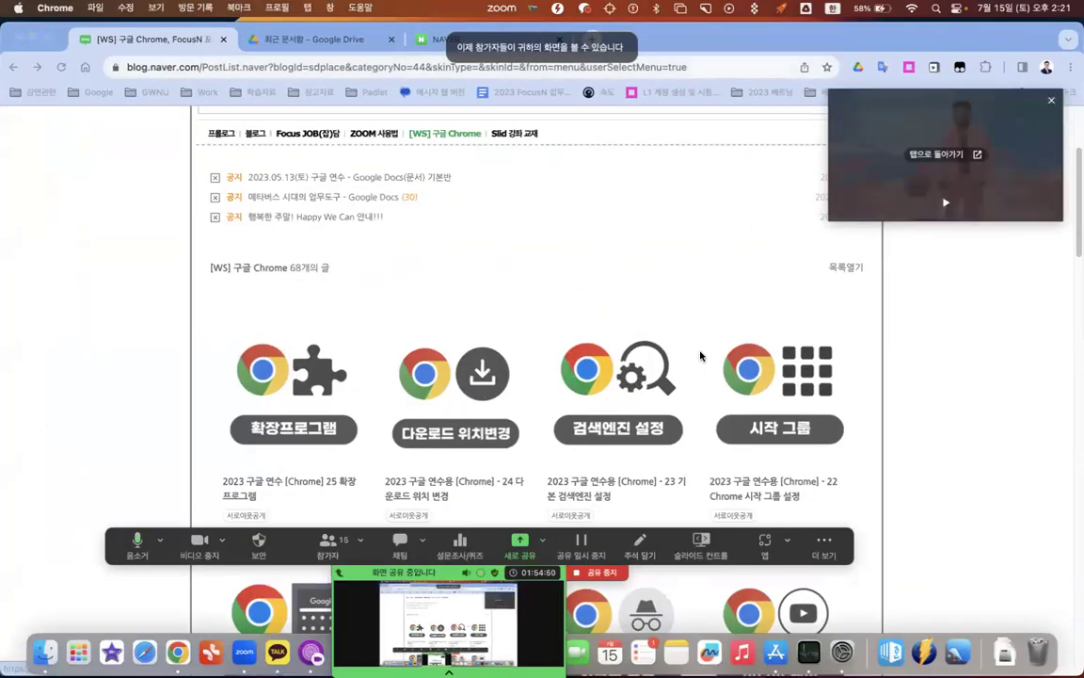
left_click(1053, 103)
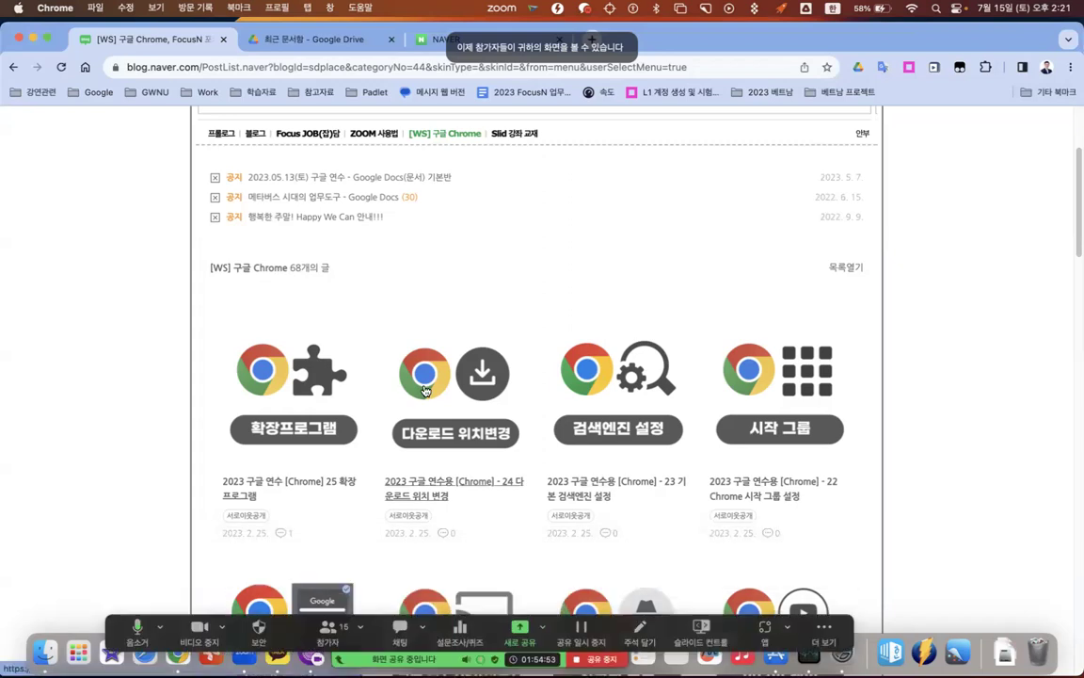
key("ctrl+Up")
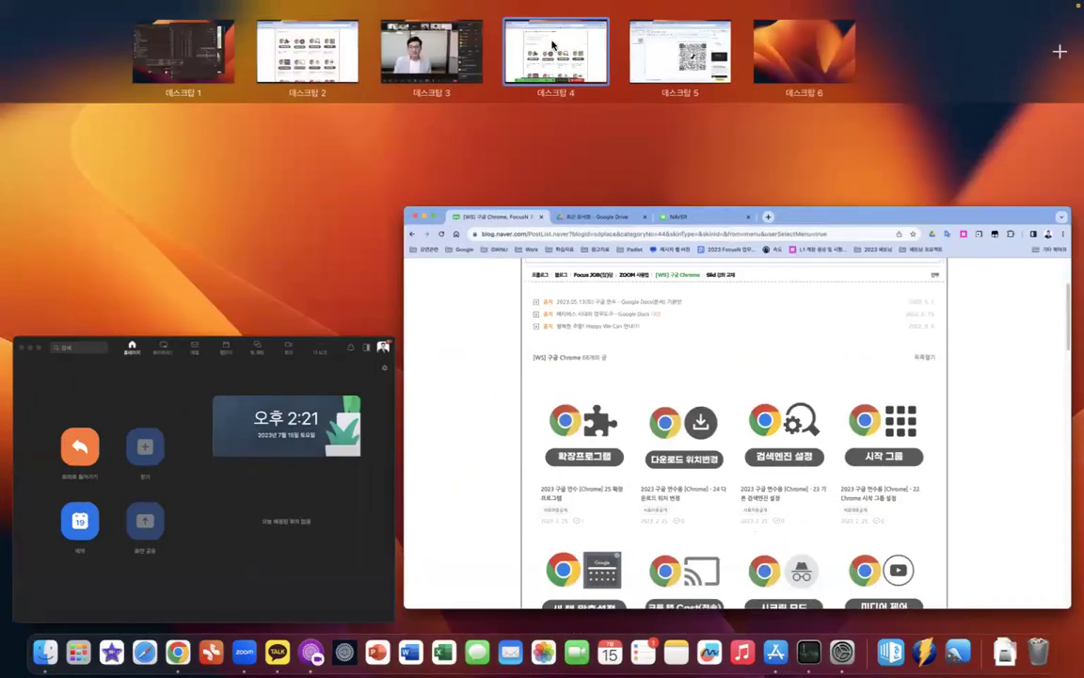
left_click(345, 64)
Return to the opened lesson posts, show the reading list, and add posts 25, 24, 22, 21 and 20 to it
left_click(336, 38)
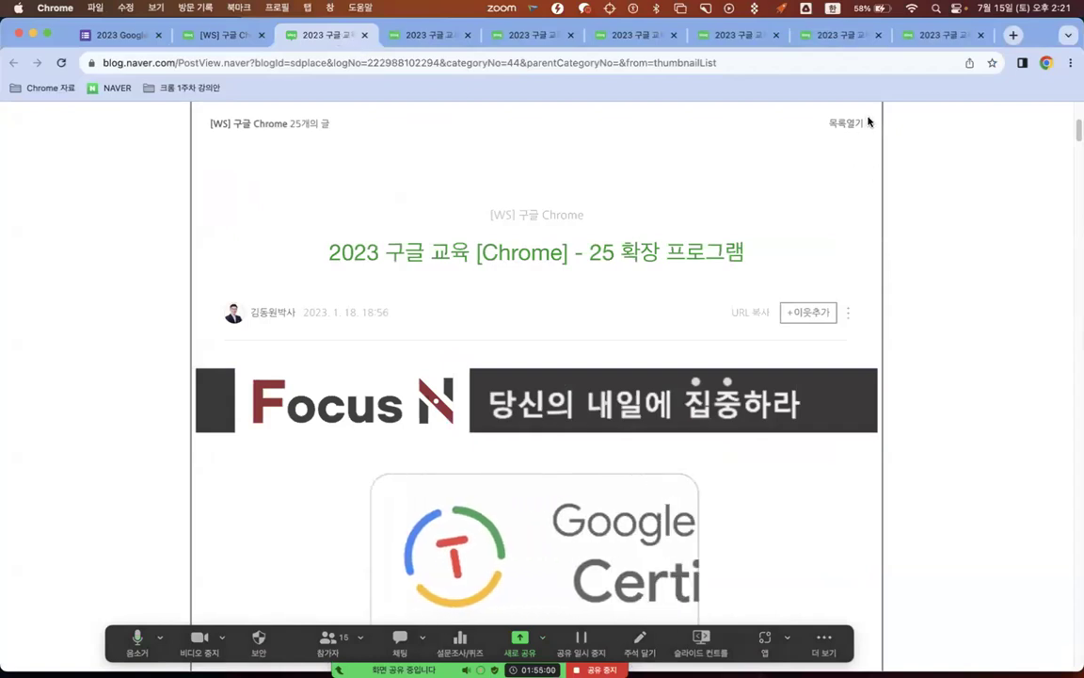
left_click(1022, 64)
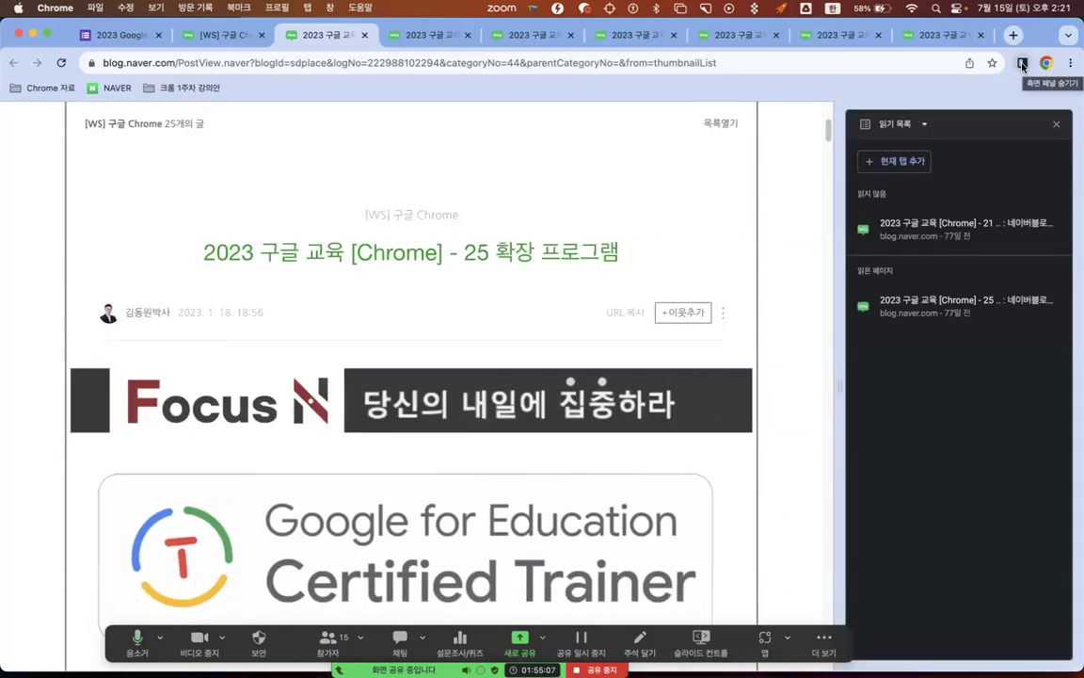
left_click(901, 163)
left_click(476, 46)
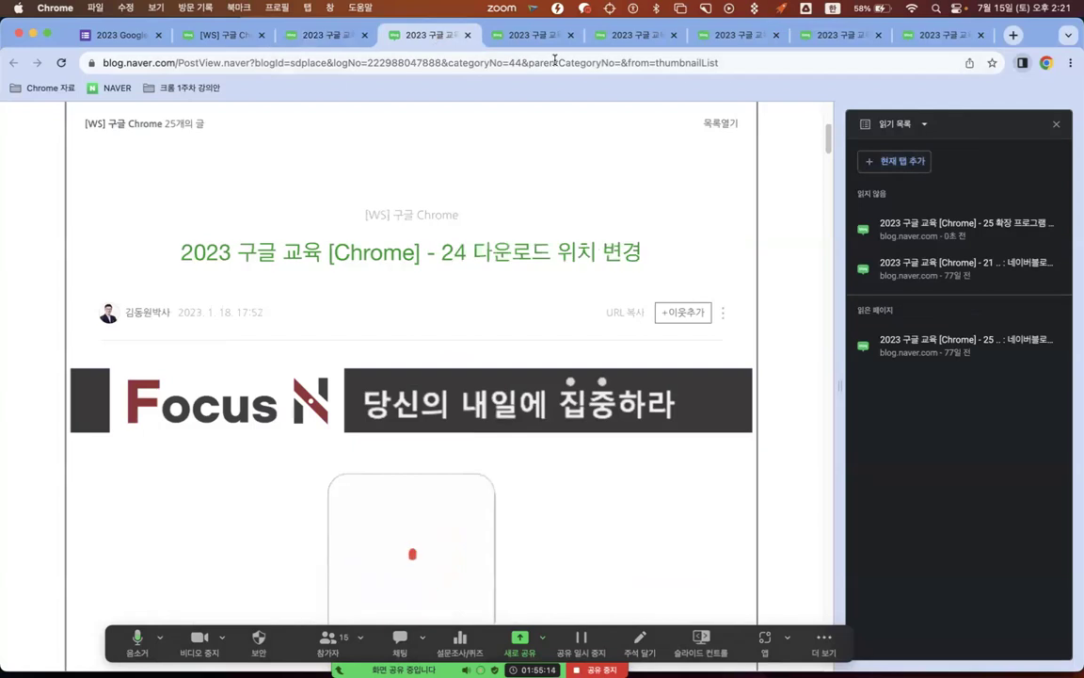
left_click(911, 165)
left_click(541, 40)
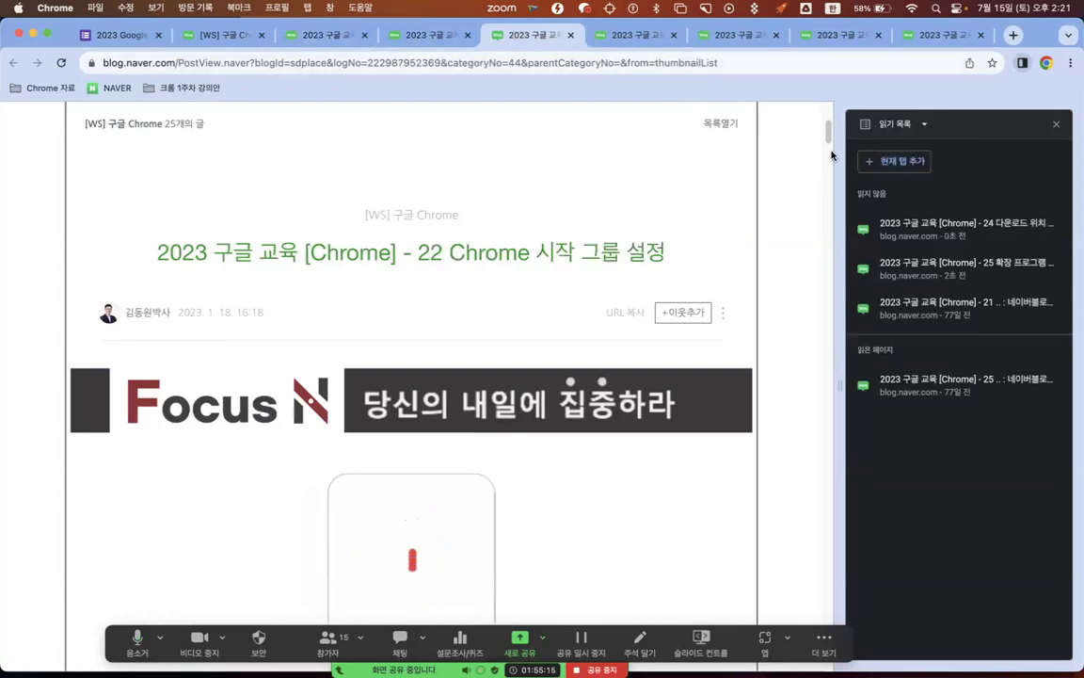
left_click(885, 163)
left_click(620, 37)
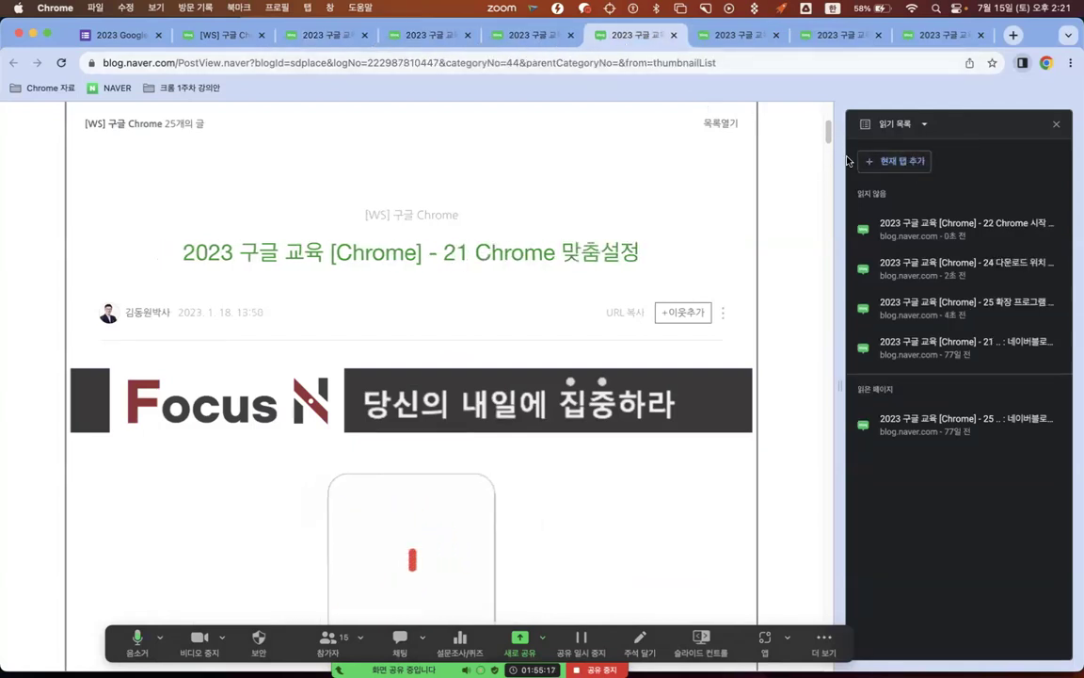
left_click(889, 163)
left_click(722, 35)
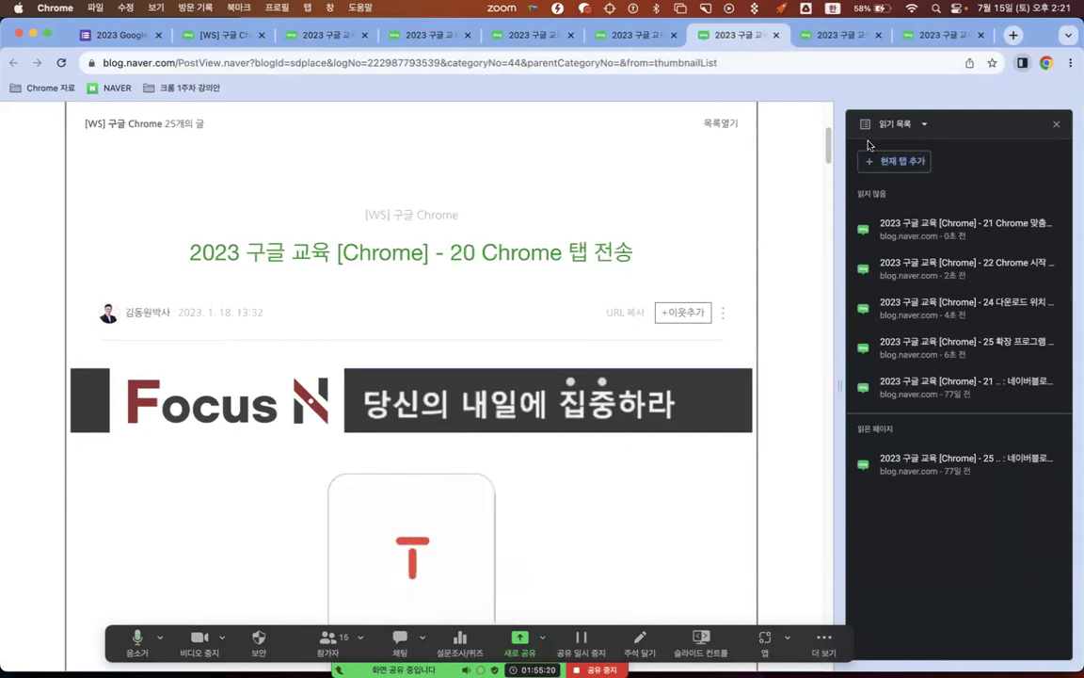
left_click(889, 162)
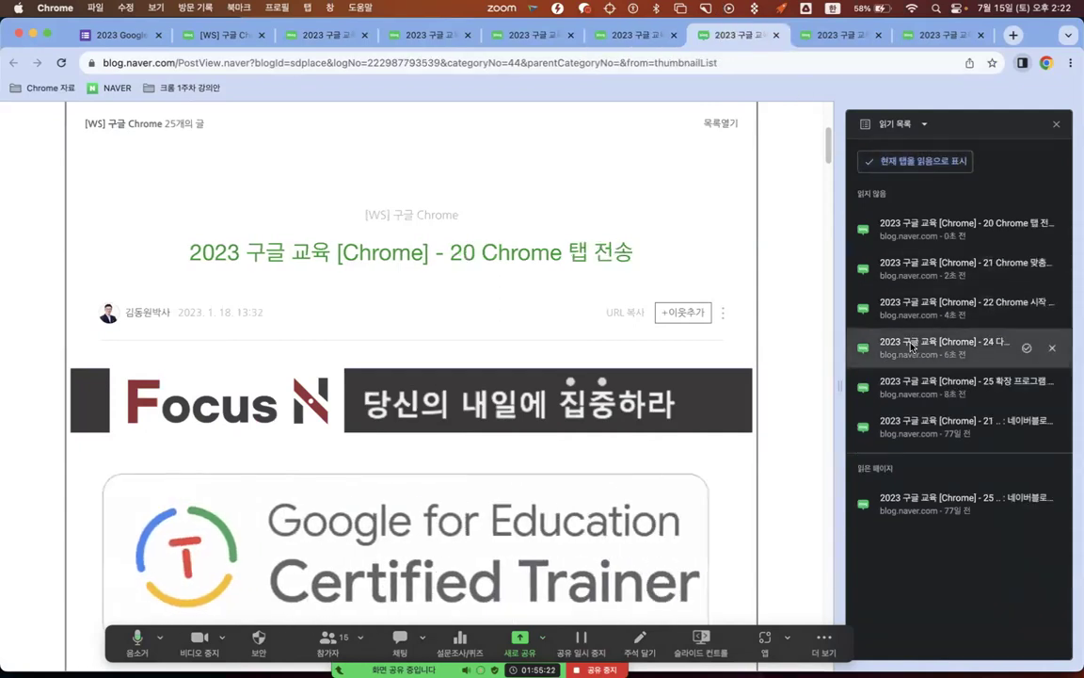
Open the unread reading list entries 24, 22, 21 and 20, followed by the older 21 entry
left_click(911, 343)
left_click(911, 318)
left_click(918, 267)
left_click(918, 227)
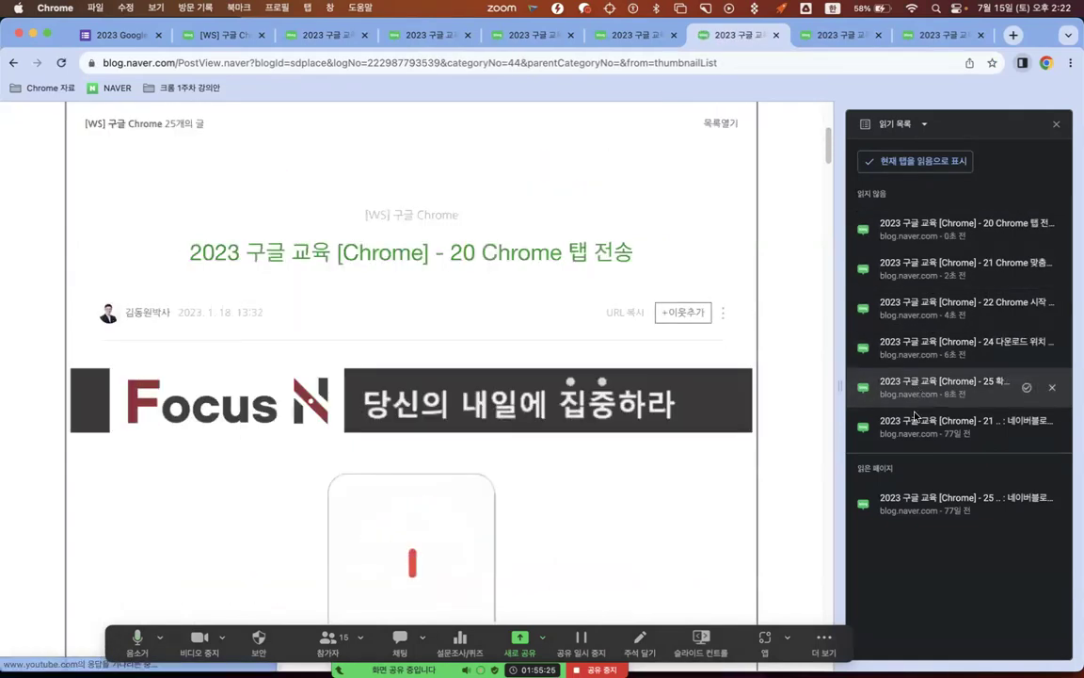
left_click(915, 421)
Restart the Zoom screen share and return to the desktop showing the reading list beside the lesson post
left_click(606, 668)
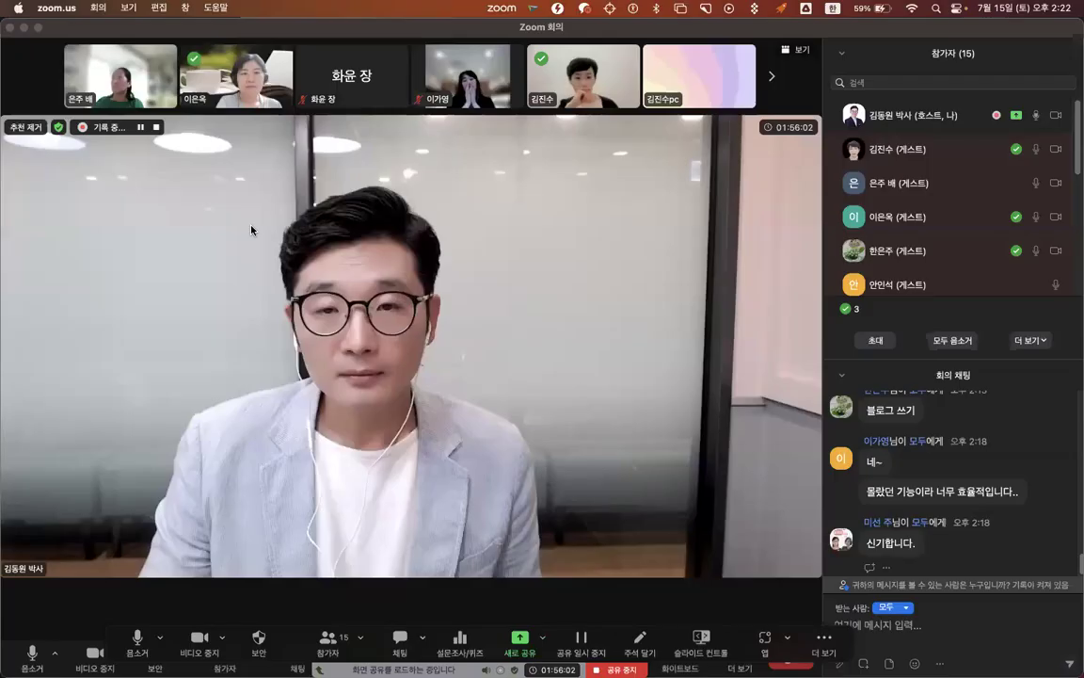
key("ctrl+Up")
left_click(291, 59)
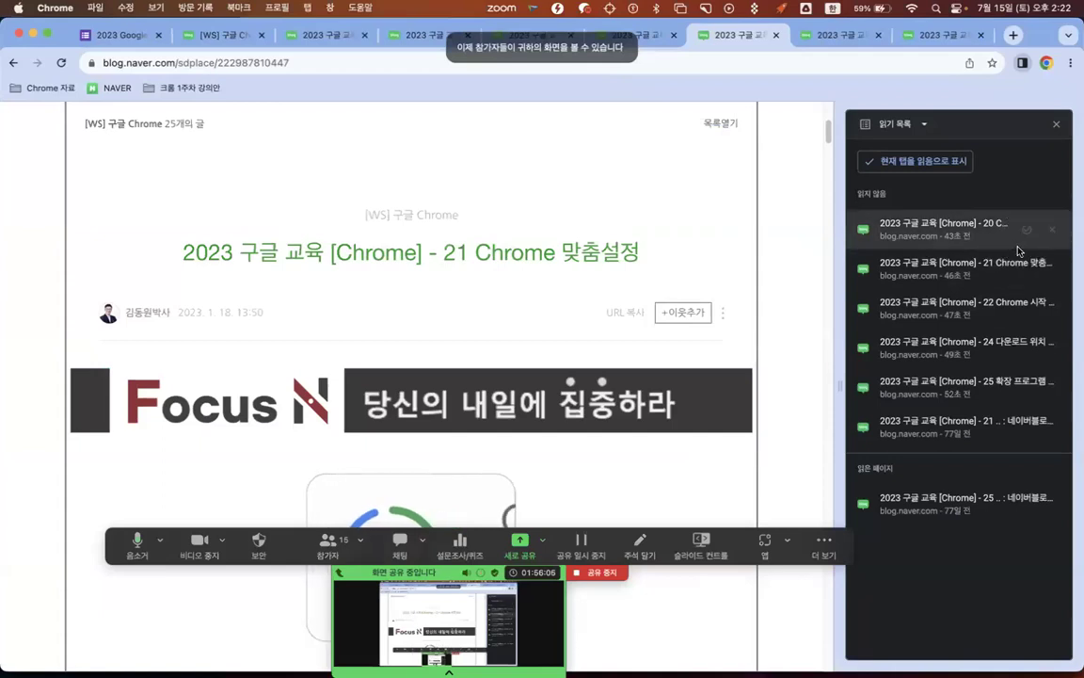
Mark the 20, 22, 25 and 24 posts as read in the reading list
left_click(1027, 228)
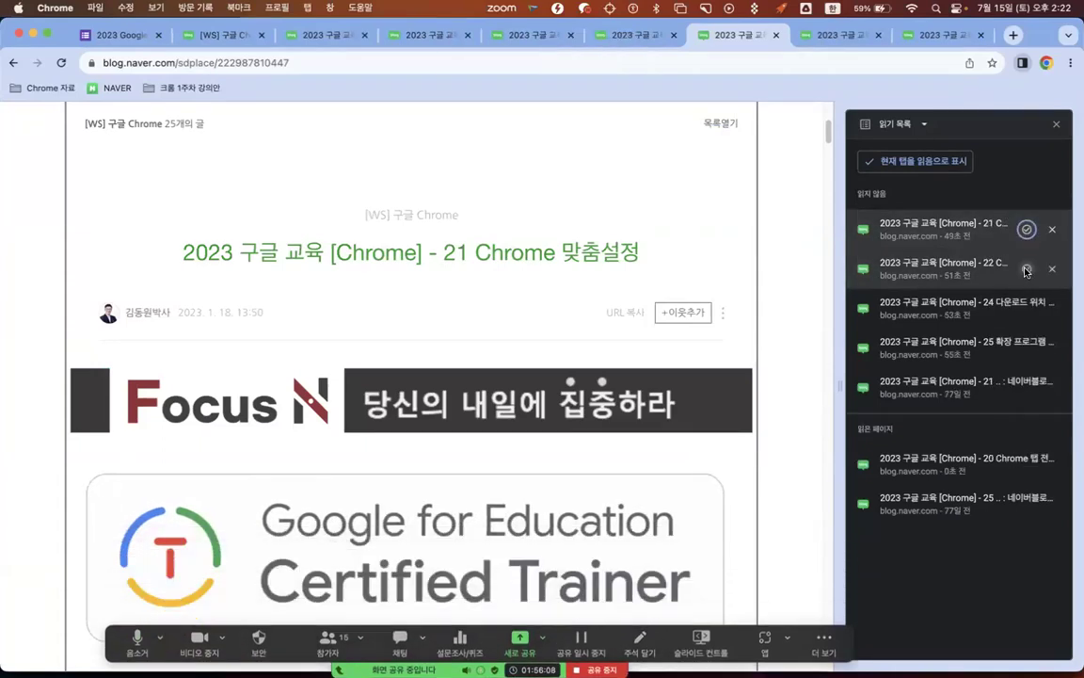
left_click(1027, 270)
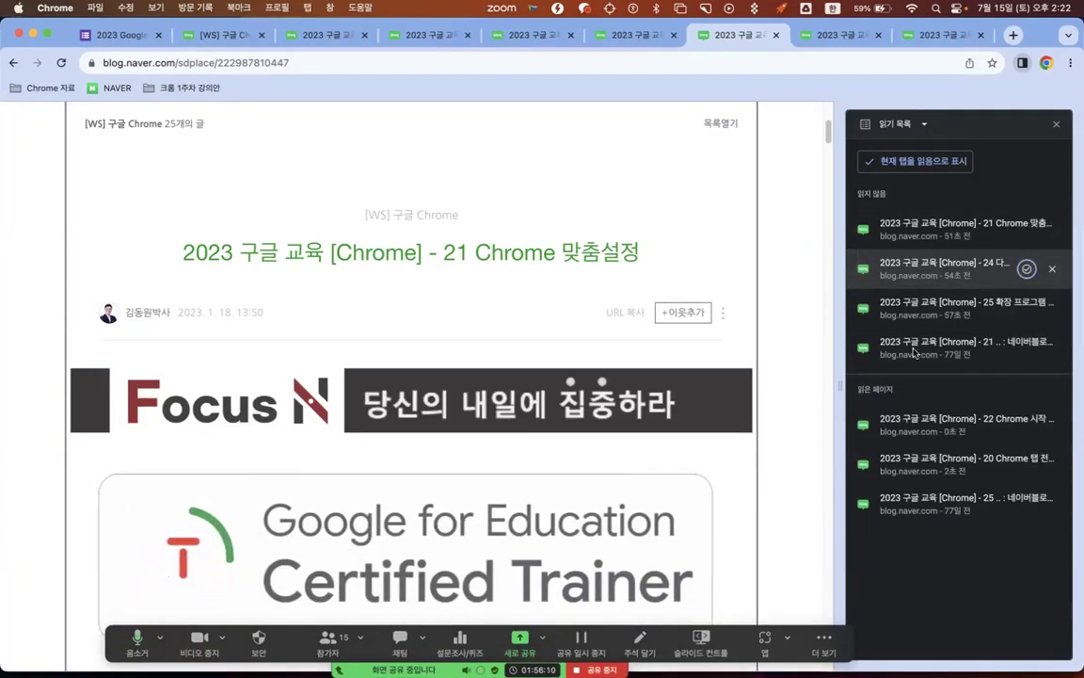
left_click(1027, 309)
left_click(1027, 270)
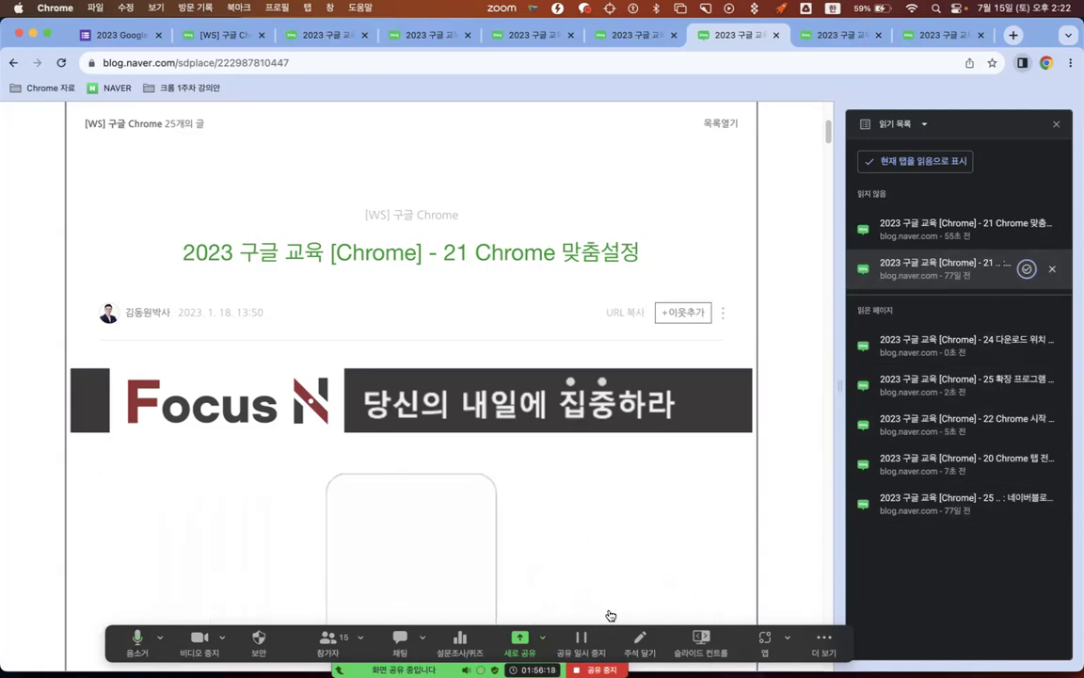
Restart the Zoom screen share once more and go back to the Chrome window on desktop 2
left_click(607, 668)
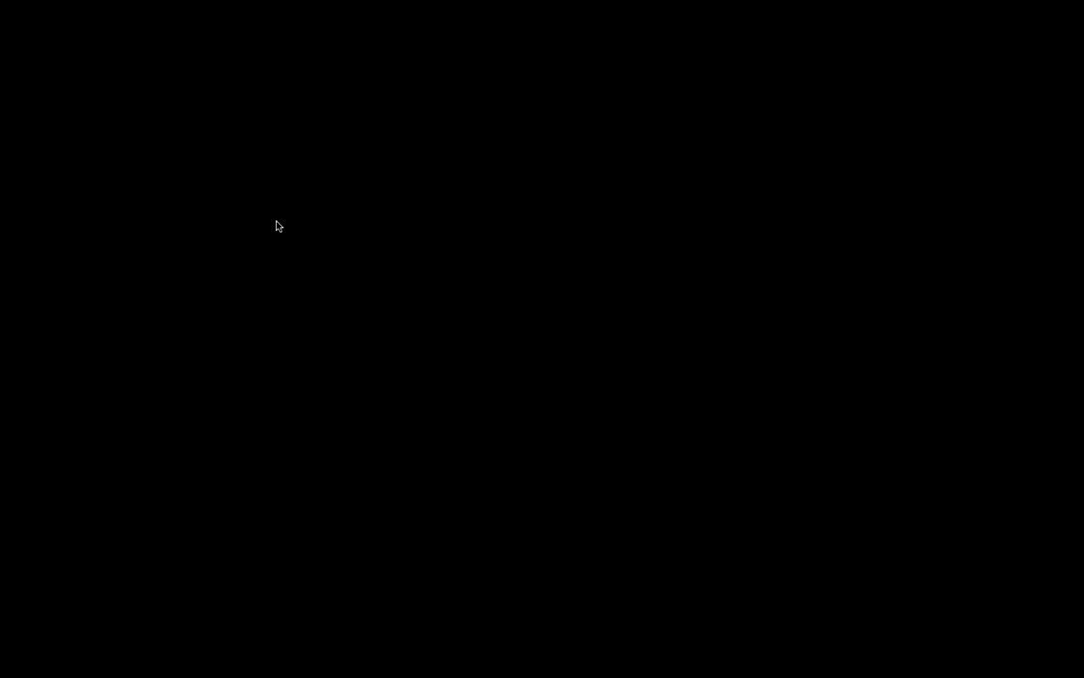
key("ctrl+Up")
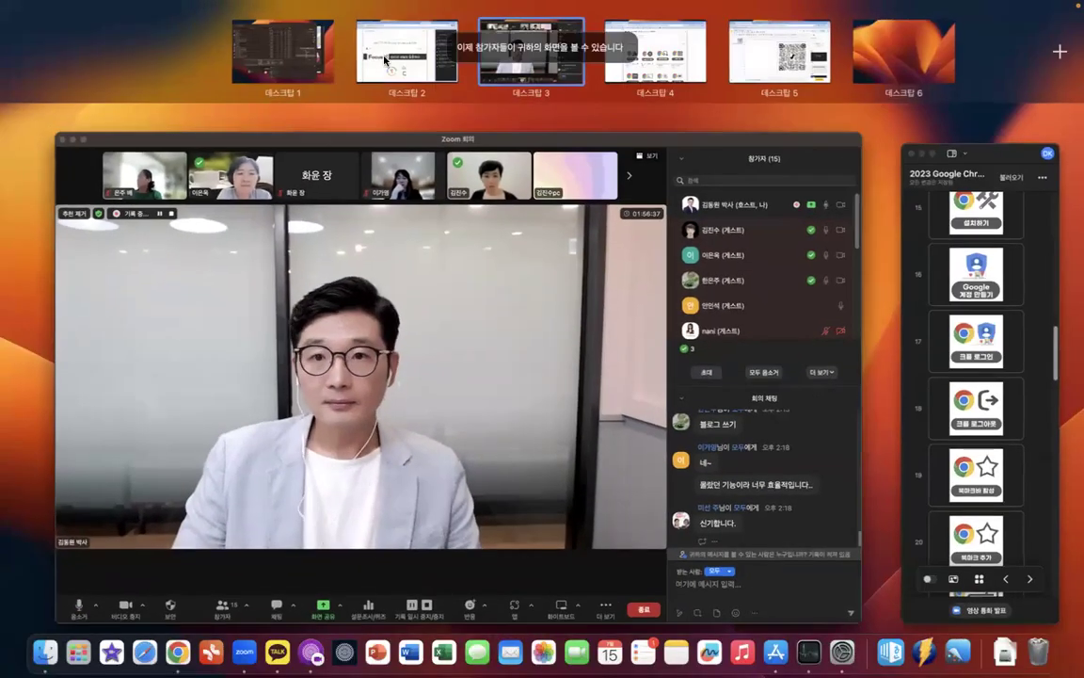
left_click(530, 47)
left_click(384, 61)
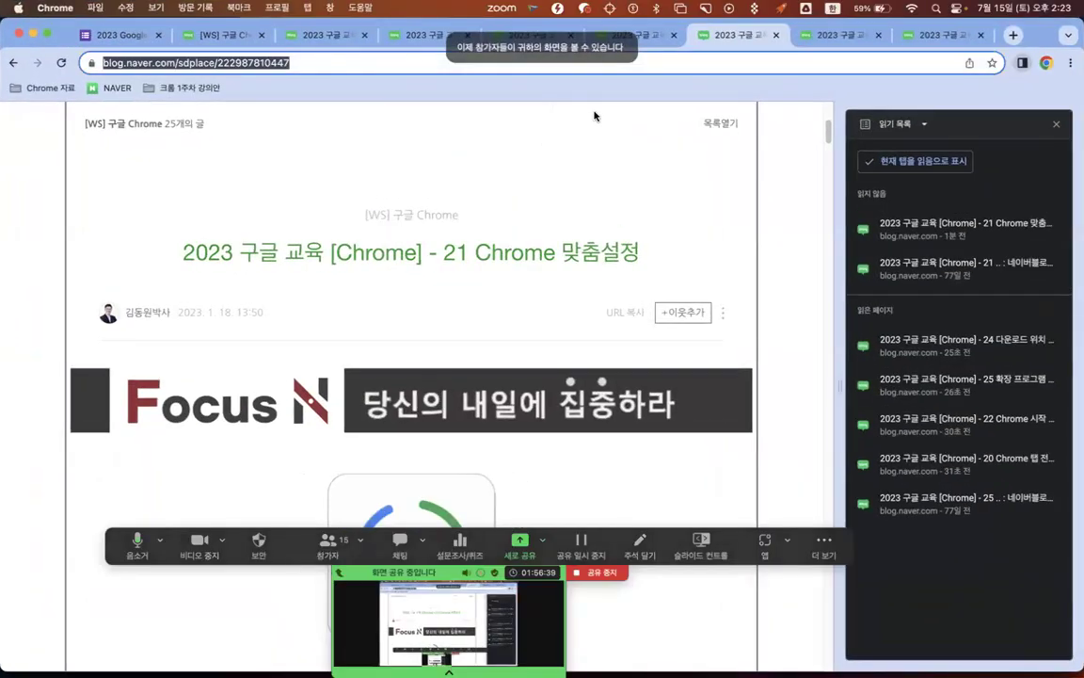
Search Google from the address bar for the instructor's name followed by 구글연수
type("김동우")
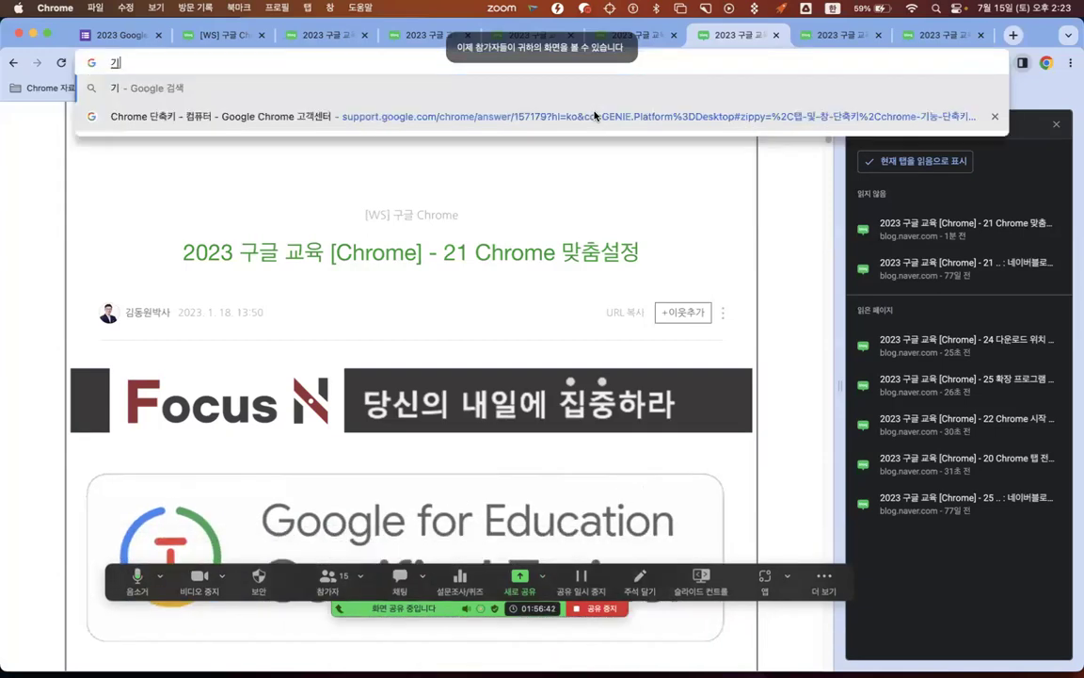
type("원 구글연수")
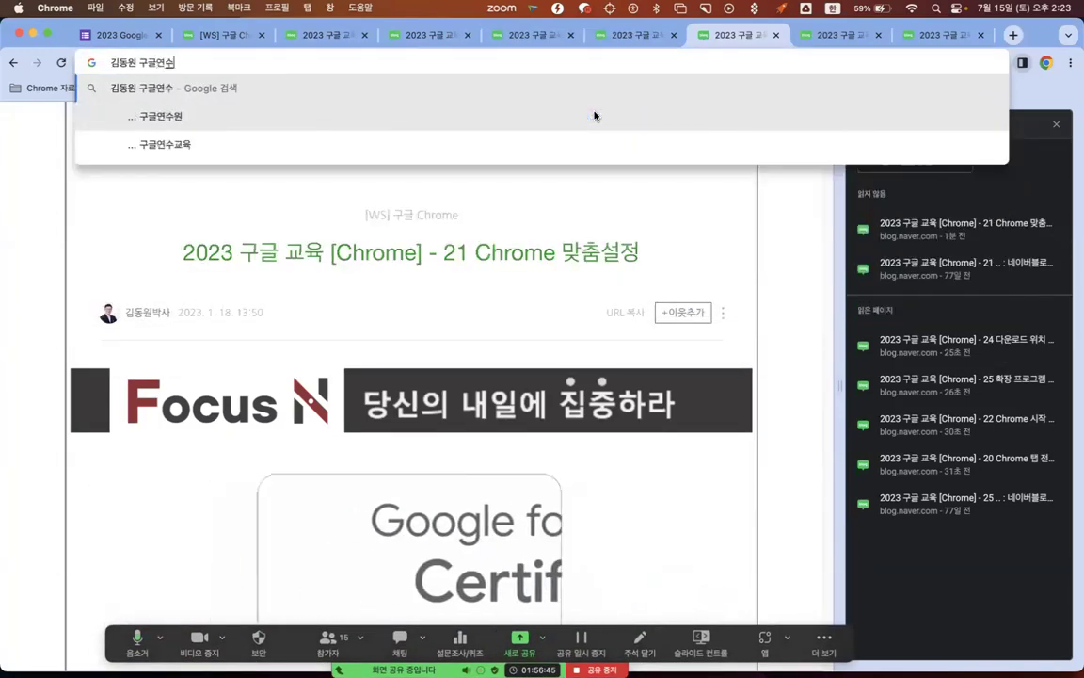
key("Return")
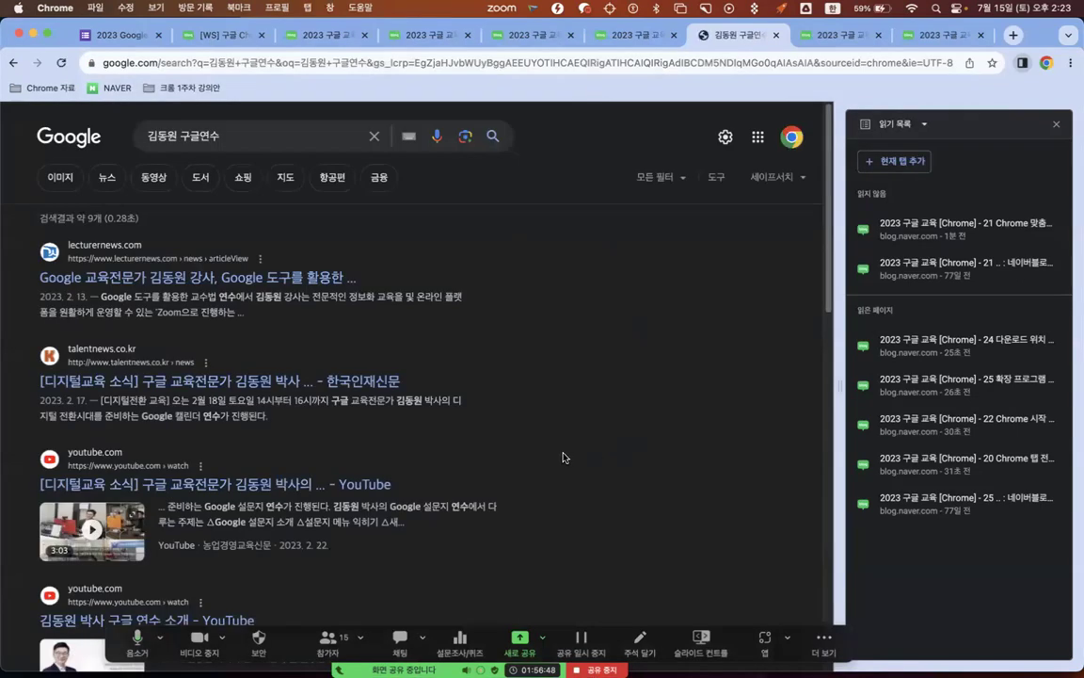
Demonstrate hiding and reshowing the reading list beside the search results, toggling the hand pointer overlay
key("ctrl+1")
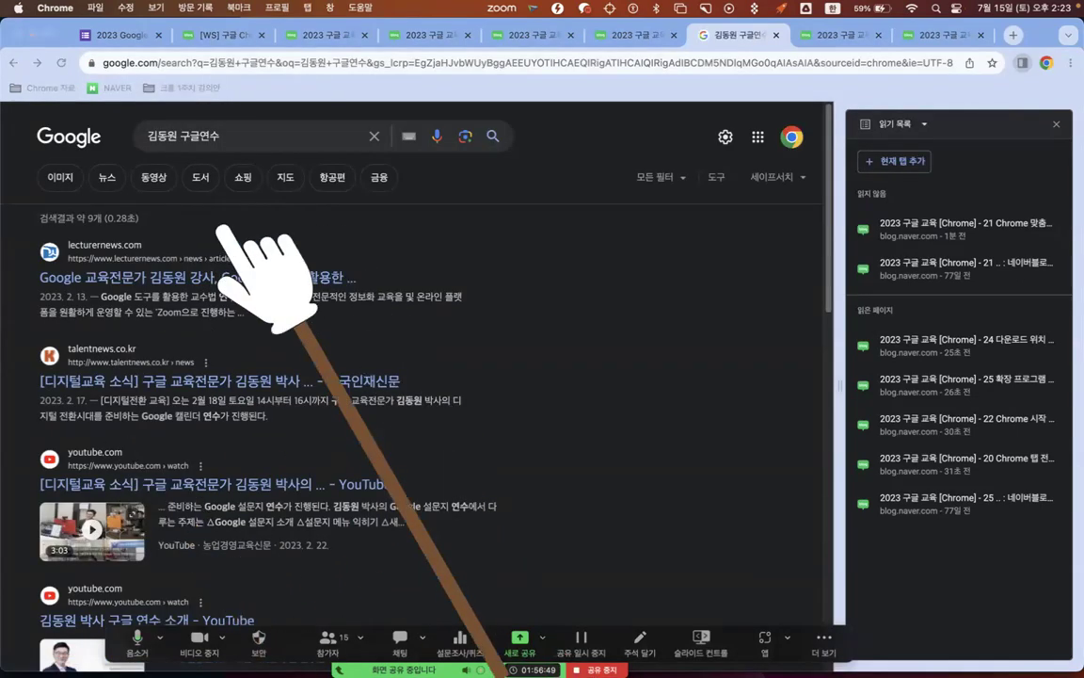
key("ctrl+1")
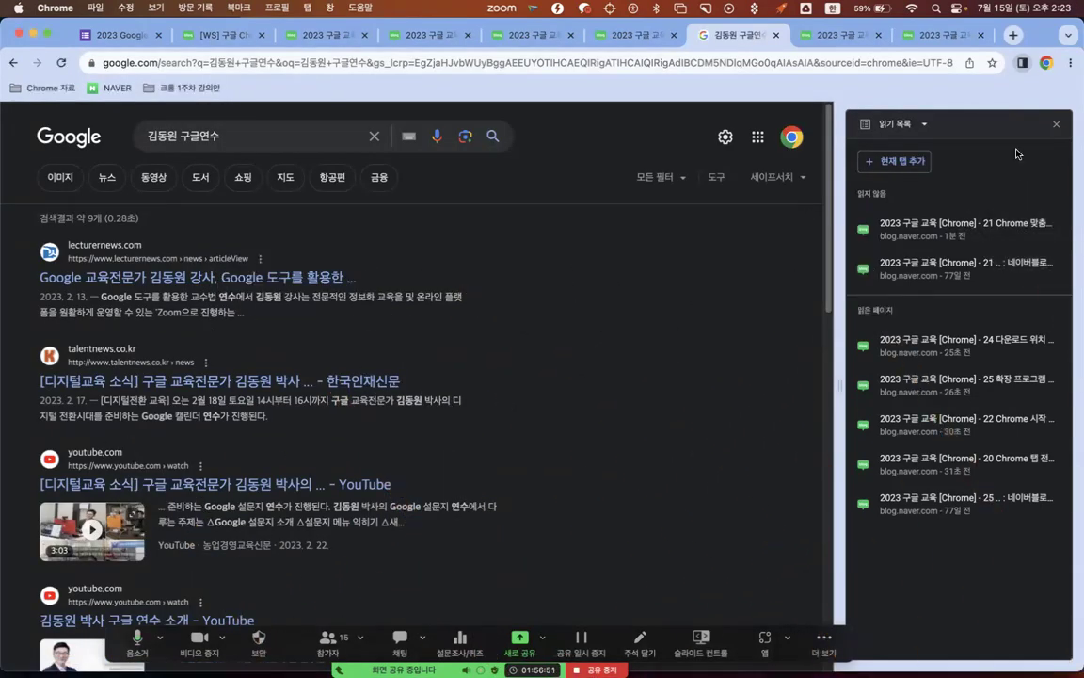
left_click(1058, 125)
key("ctrl+1")
key("ctrl+1")
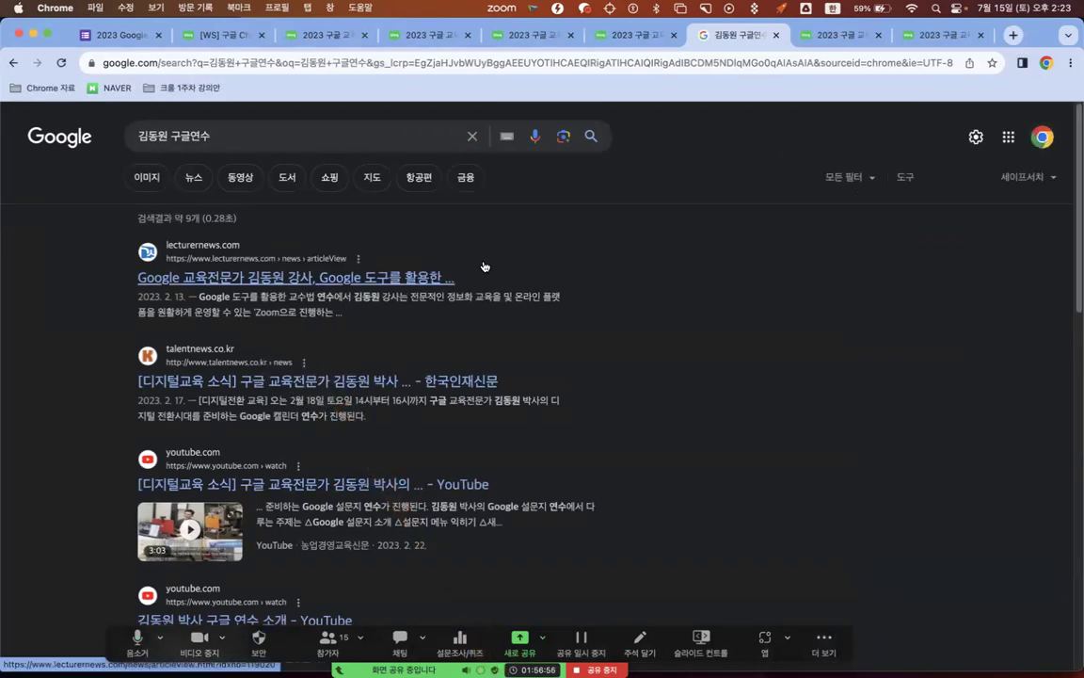
left_click(1022, 63)
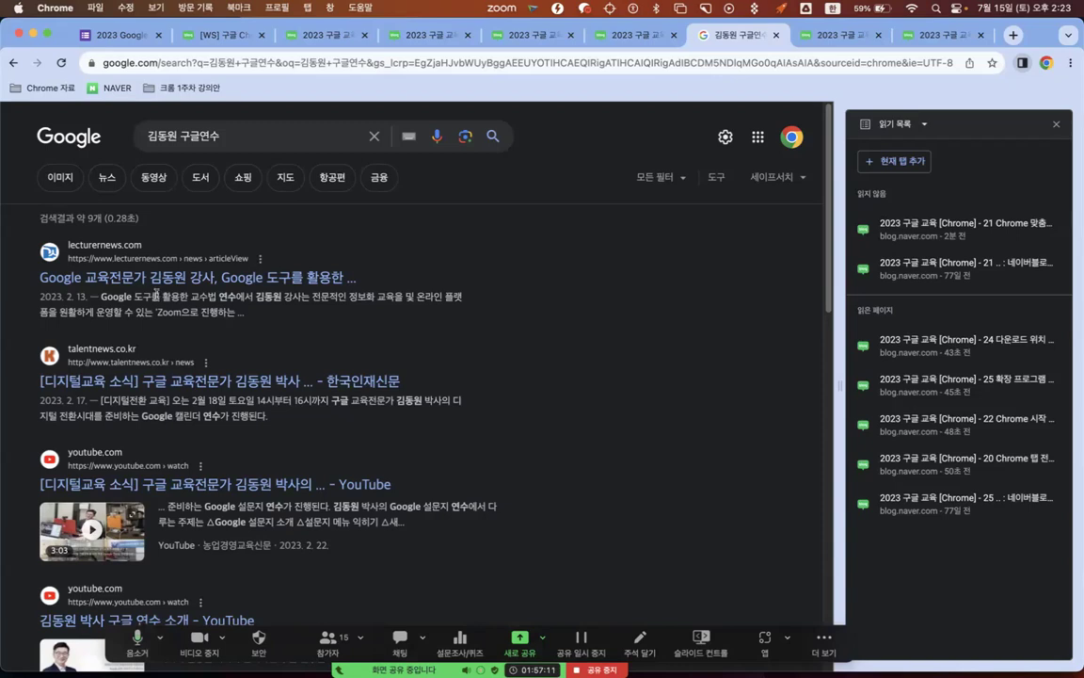
Open the lecturernews.com article from the search results, browse its text, and hide the reading list
left_click(178, 285)
scroll(524, 433, "down", 8)
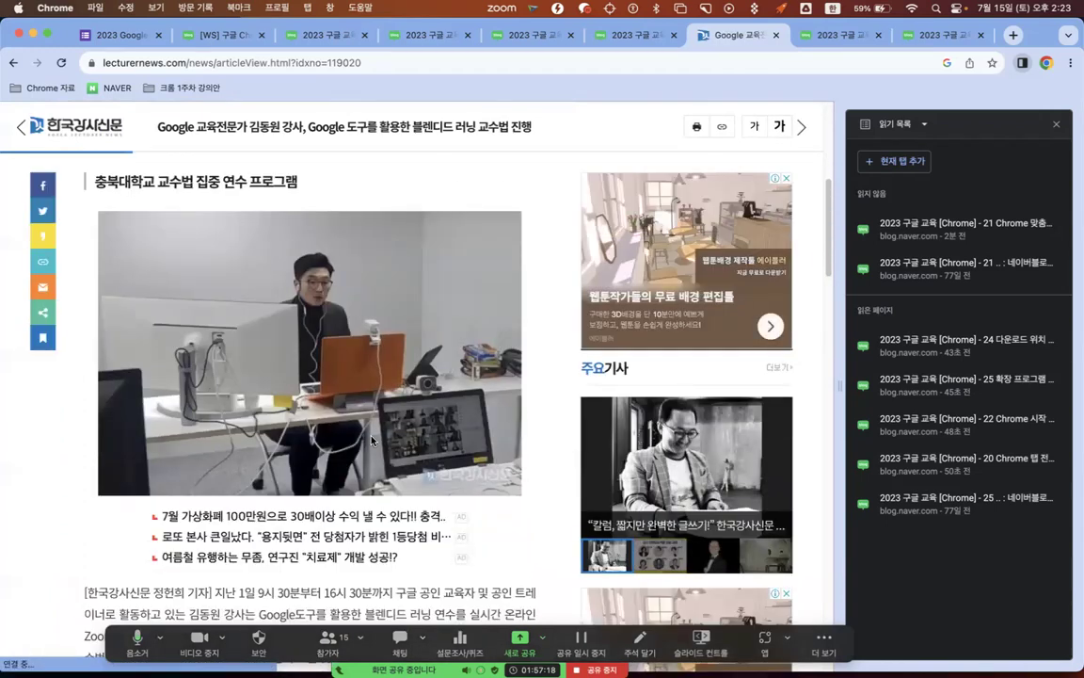
scroll(334, 392, "down", 6)
scroll(372, 435, "down", 1)
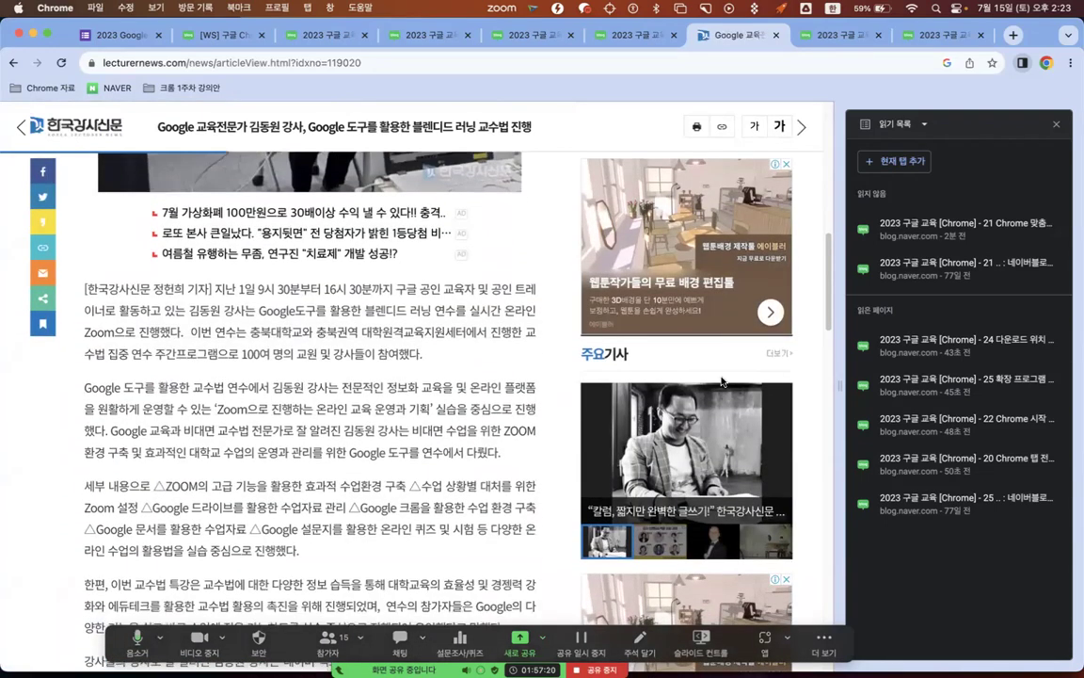
left_click(1060, 127)
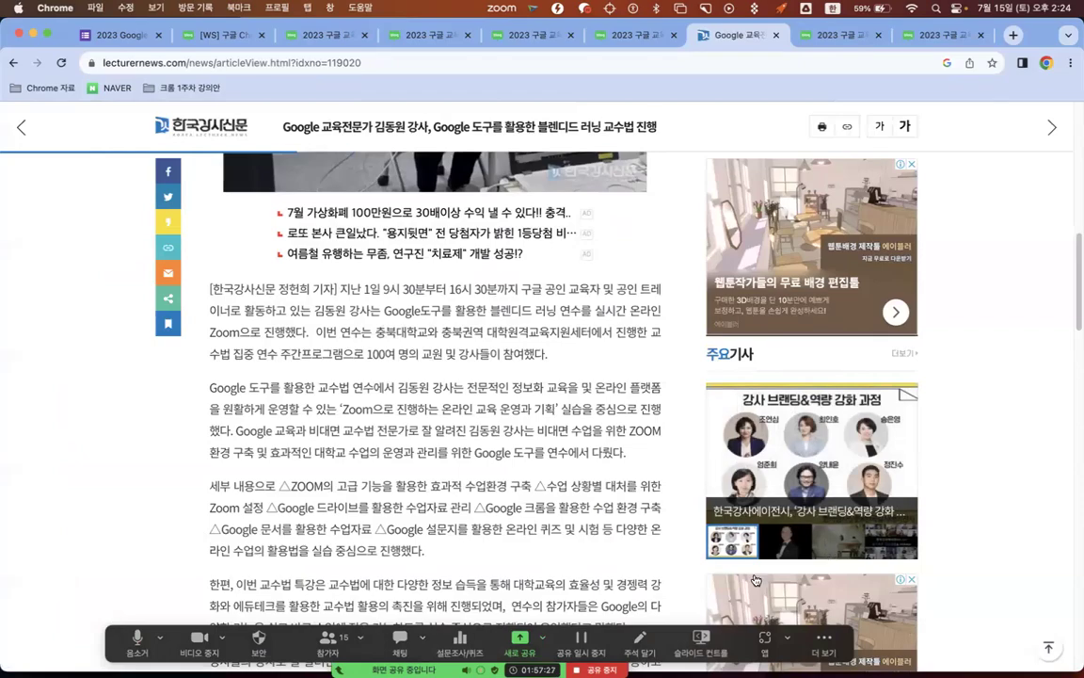
Restart the Zoom screen share and copy a highlight link to the article paragraph beginning with 세부 내용으로
left_click(595, 667)
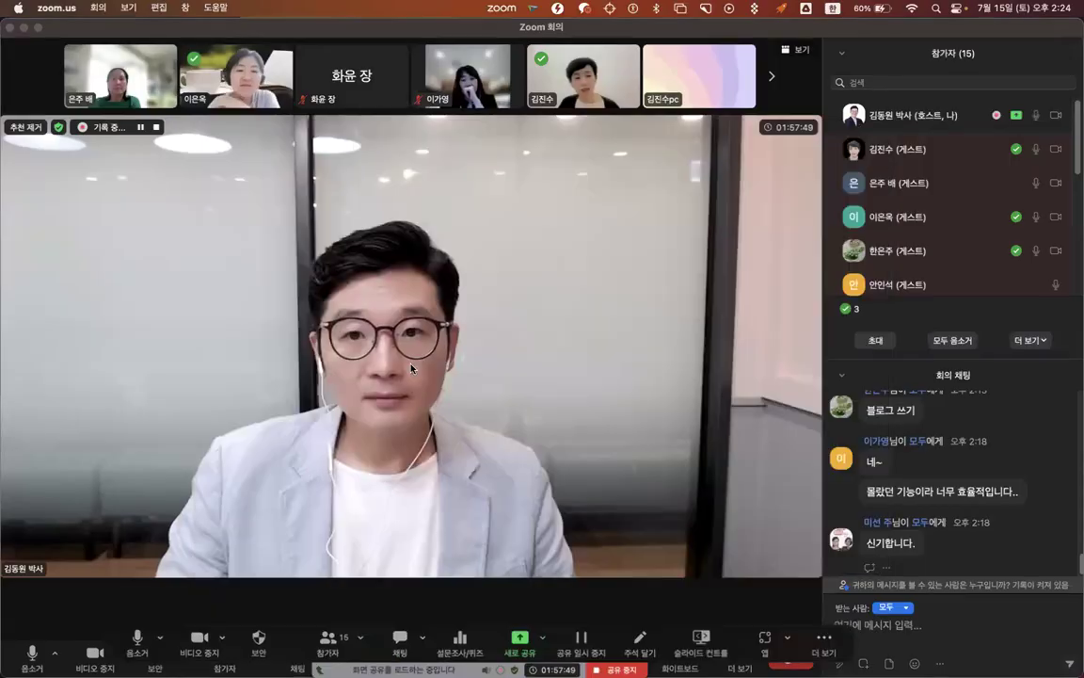
key("ctrl+Up")
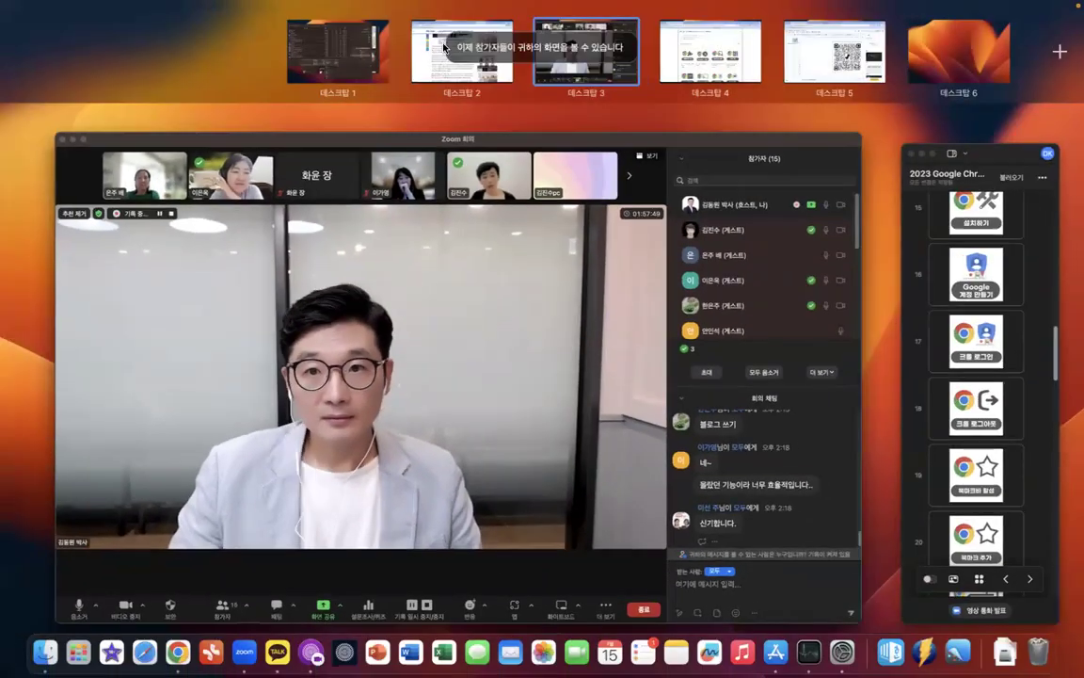
scroll(242, 334, "down", 5)
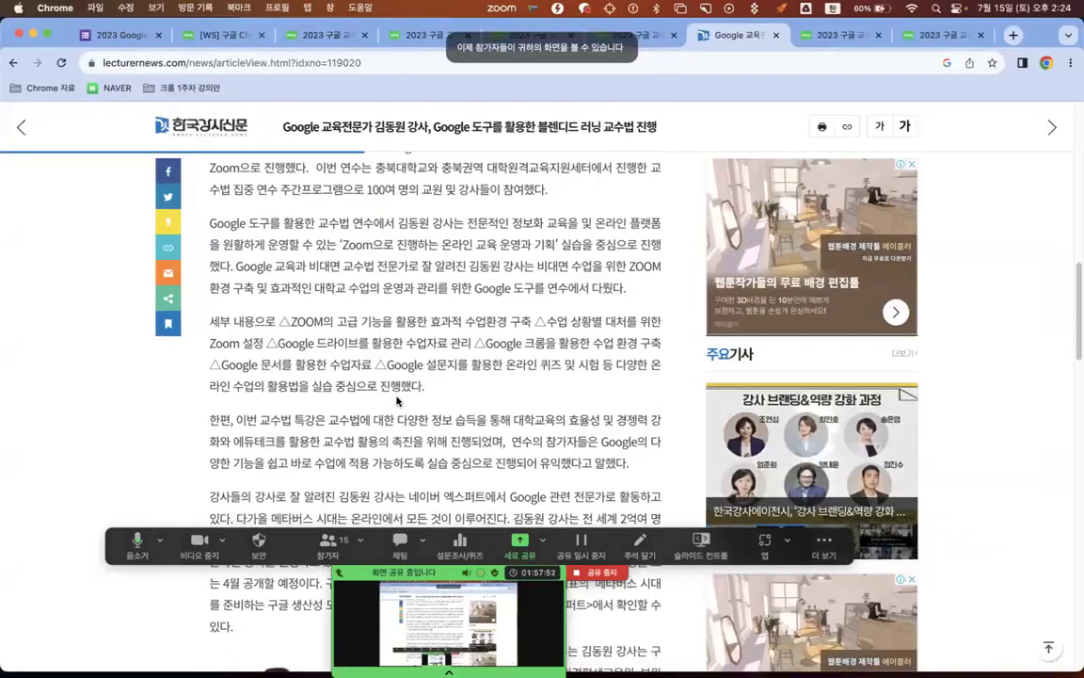
left_click_drag(205, 320, 432, 396)
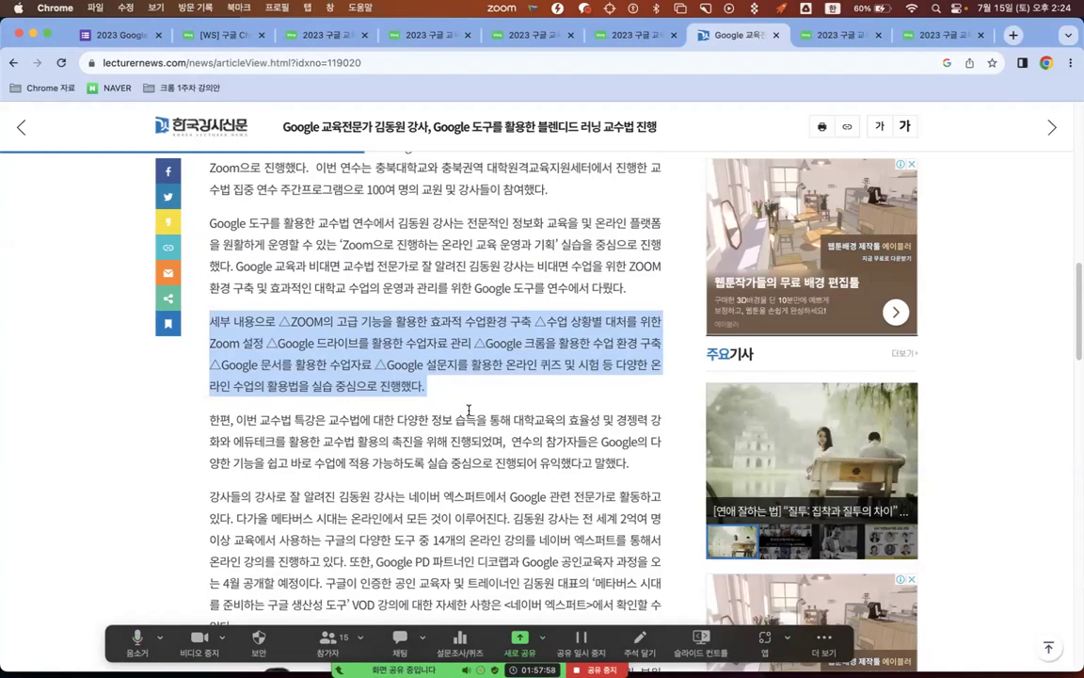
right_click(365, 349)
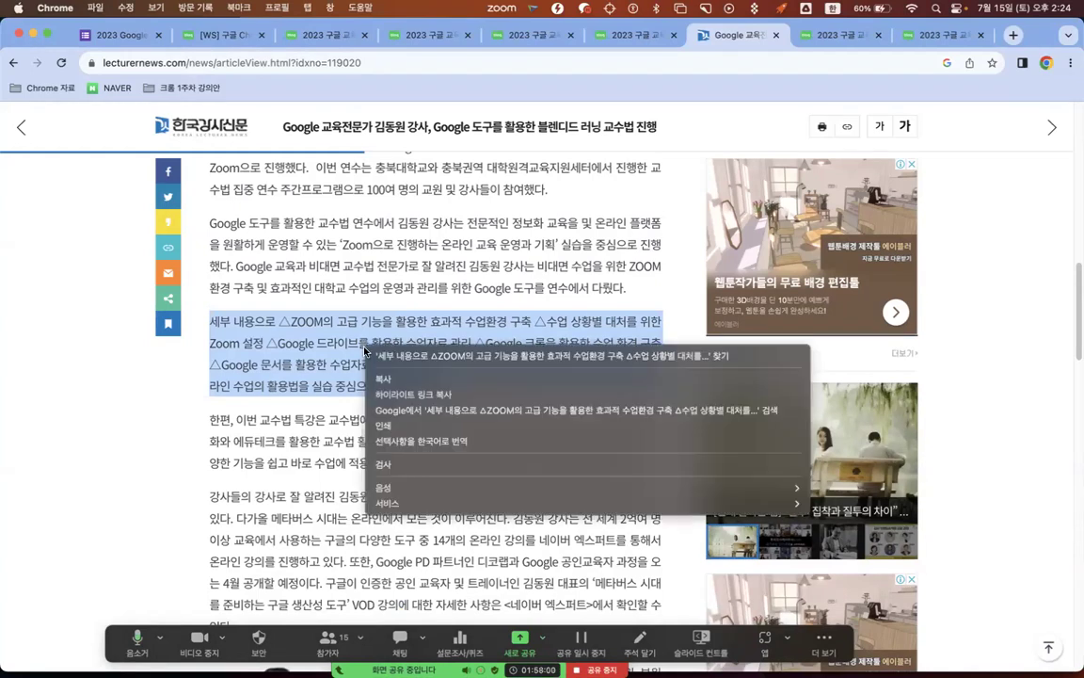
left_click(431, 399)
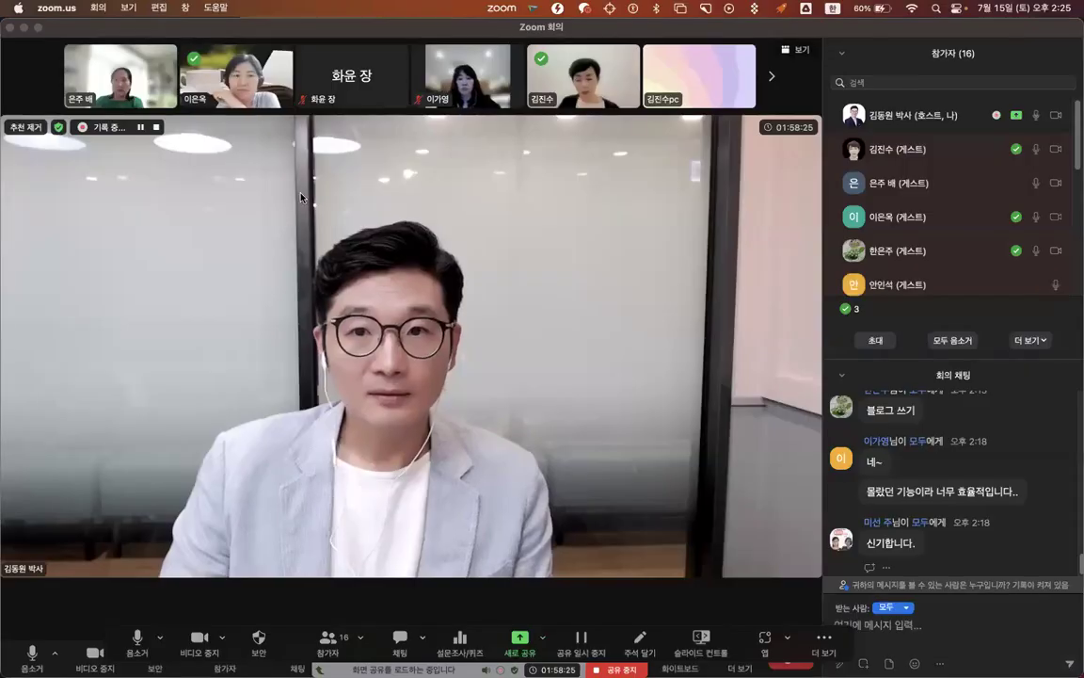
Return to the Chrome desktop and load the copied highlight link in a new tab
key("ctrl+Up")
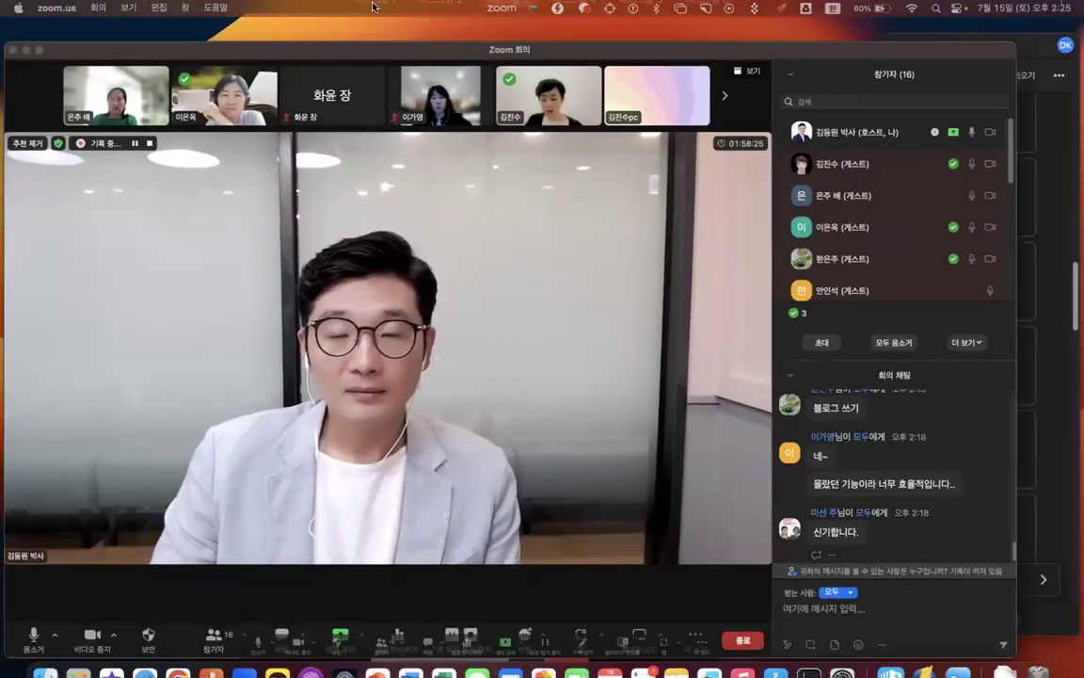
left_click(511, 58)
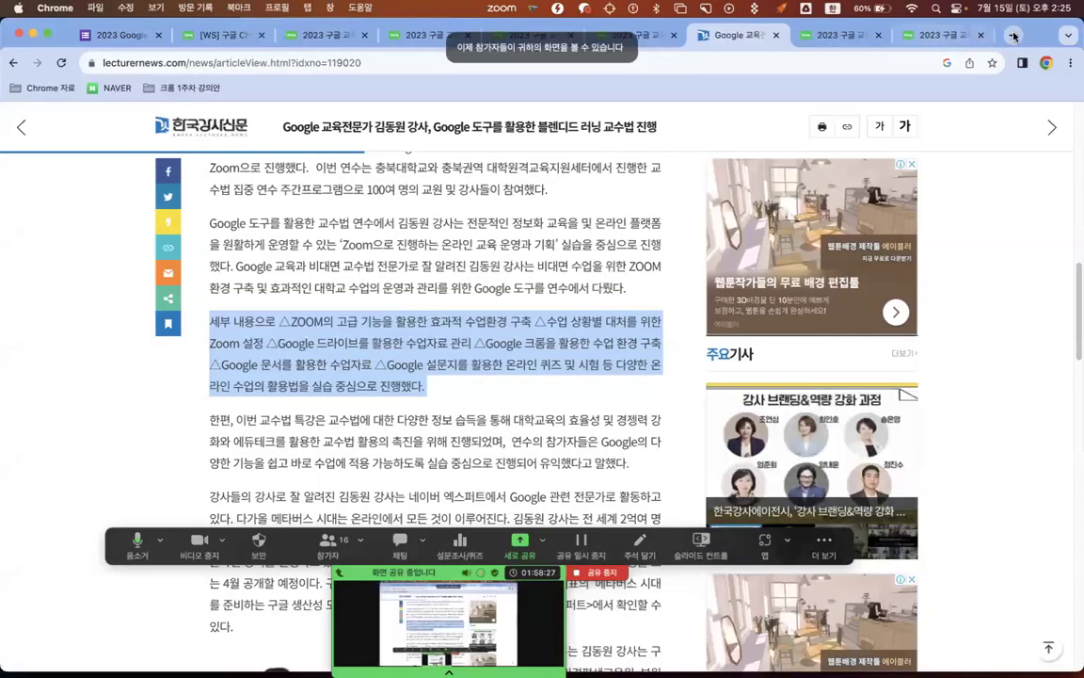
key("super+t")
left_click(220, 62)
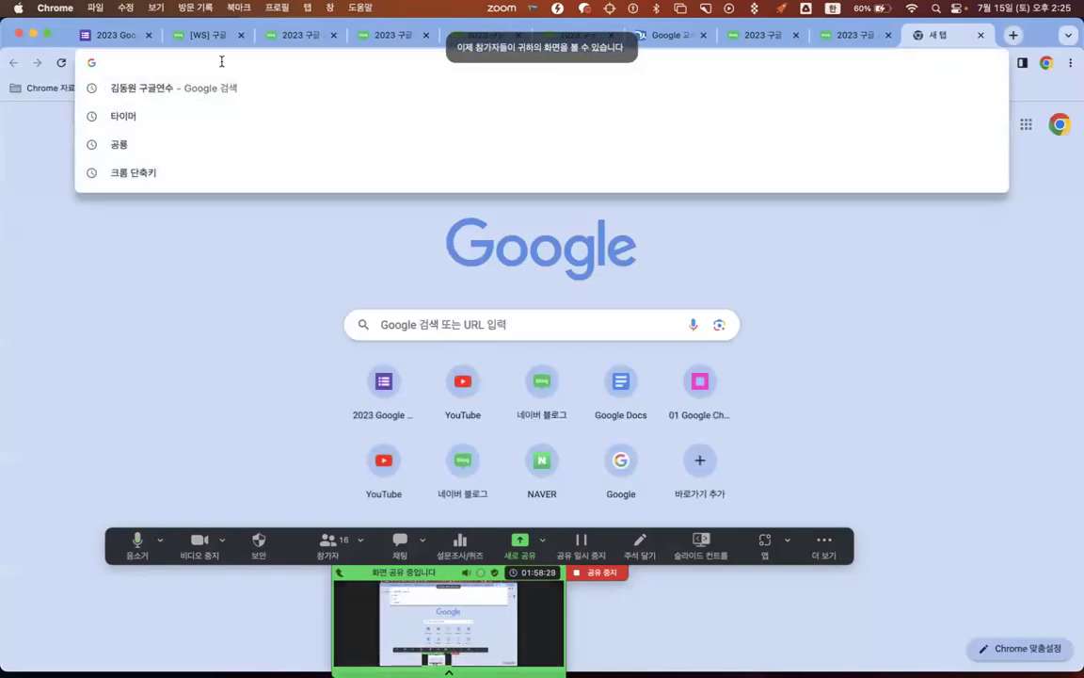
key("super+v")
key("Return")
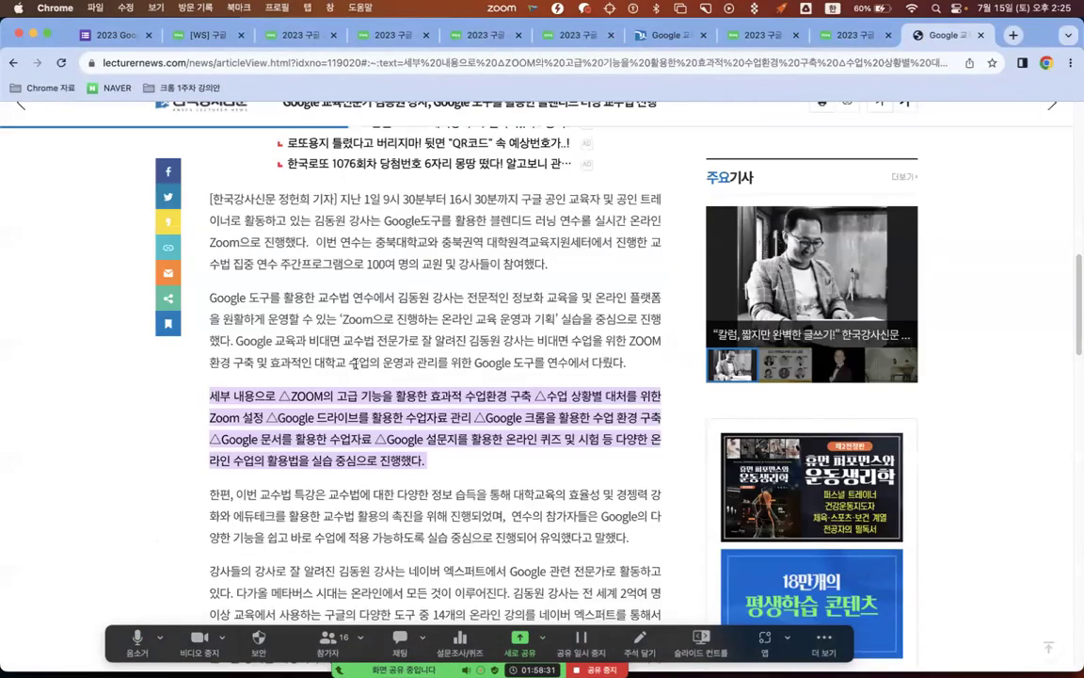